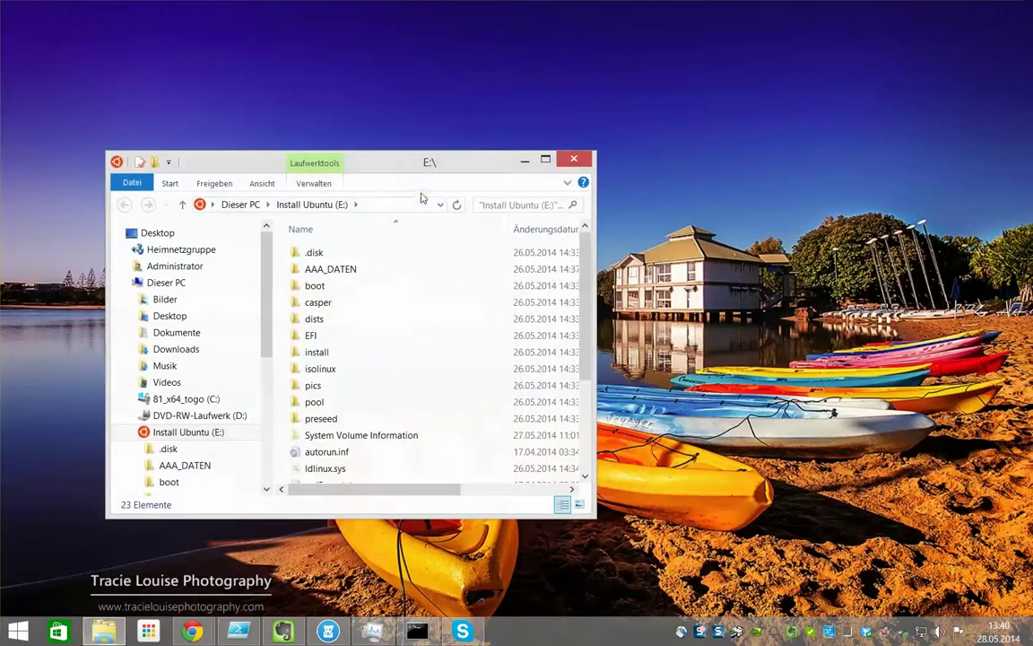
- Check the general properties of the Install Ubuntu (E:) drive from Dieser PC, and close them without changes
click(544, 159)
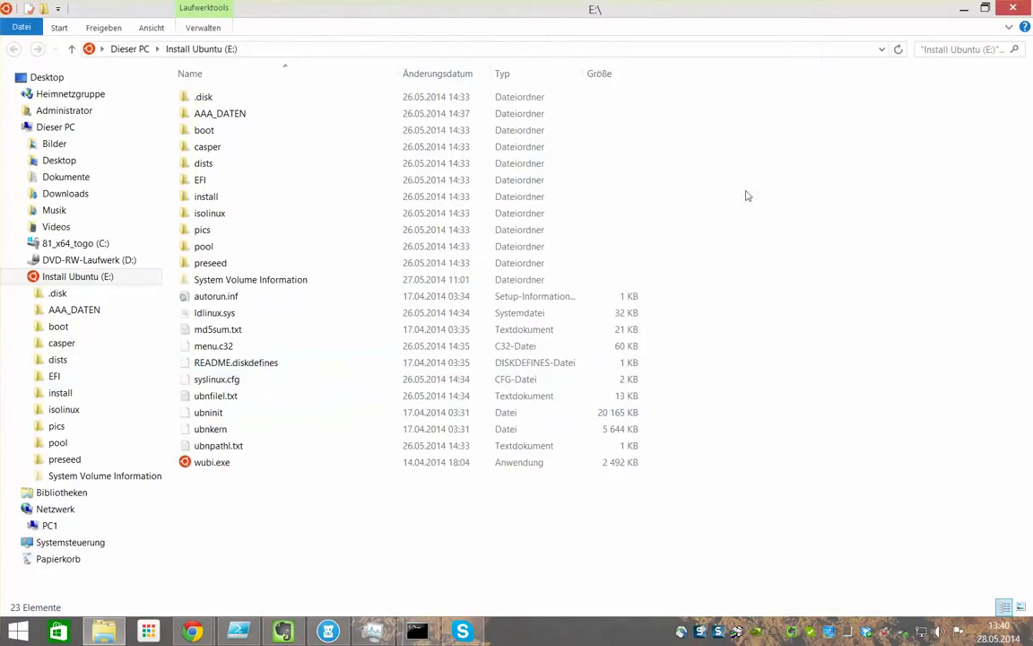
click(132, 48)
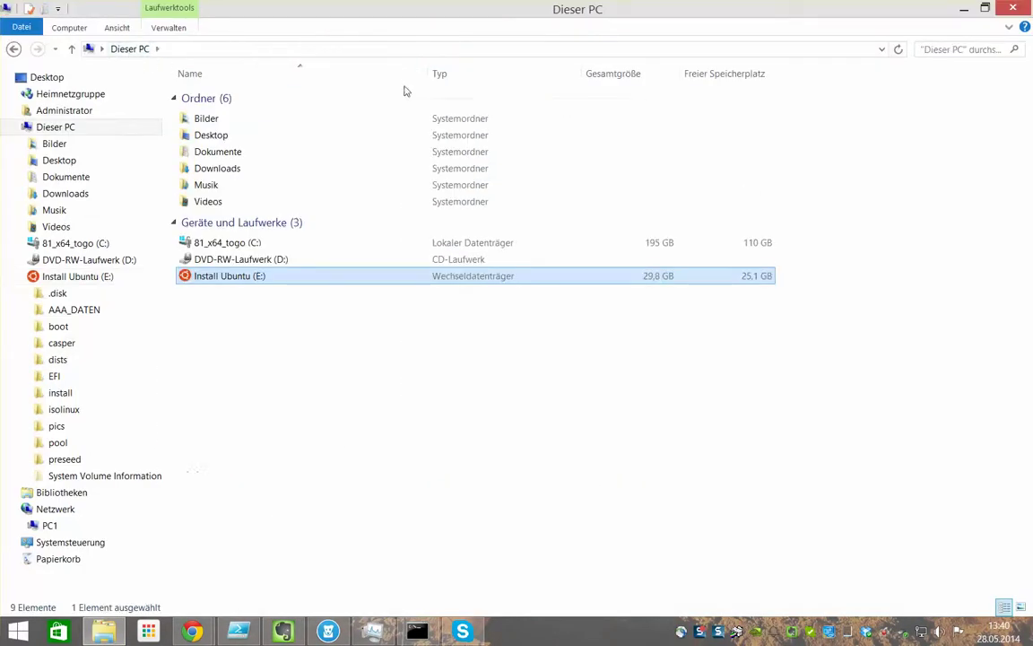
right_click(231, 280)
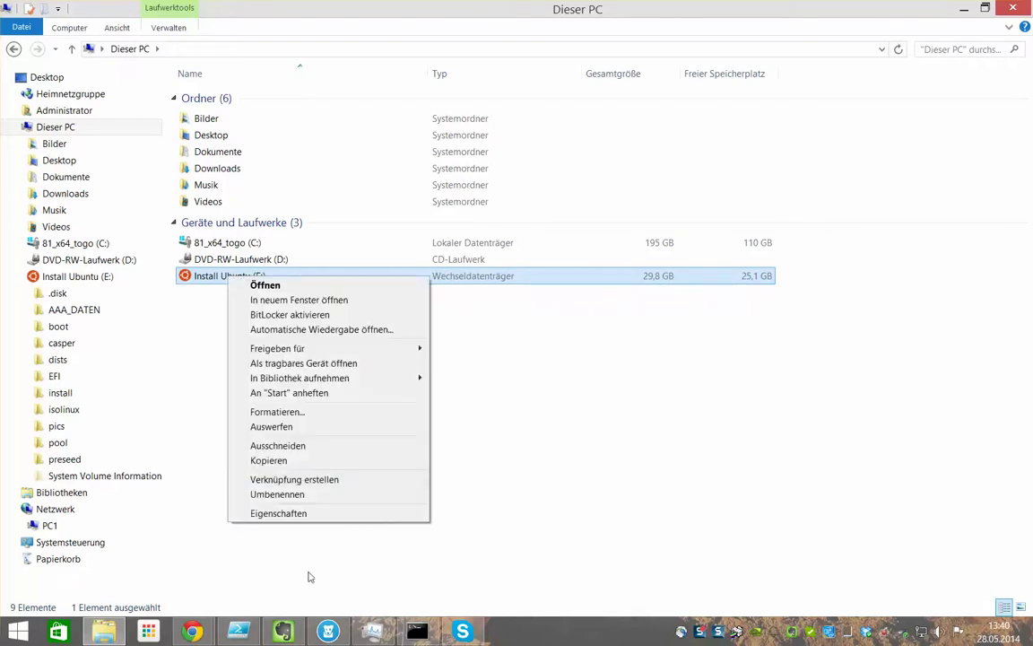
click(280, 513)
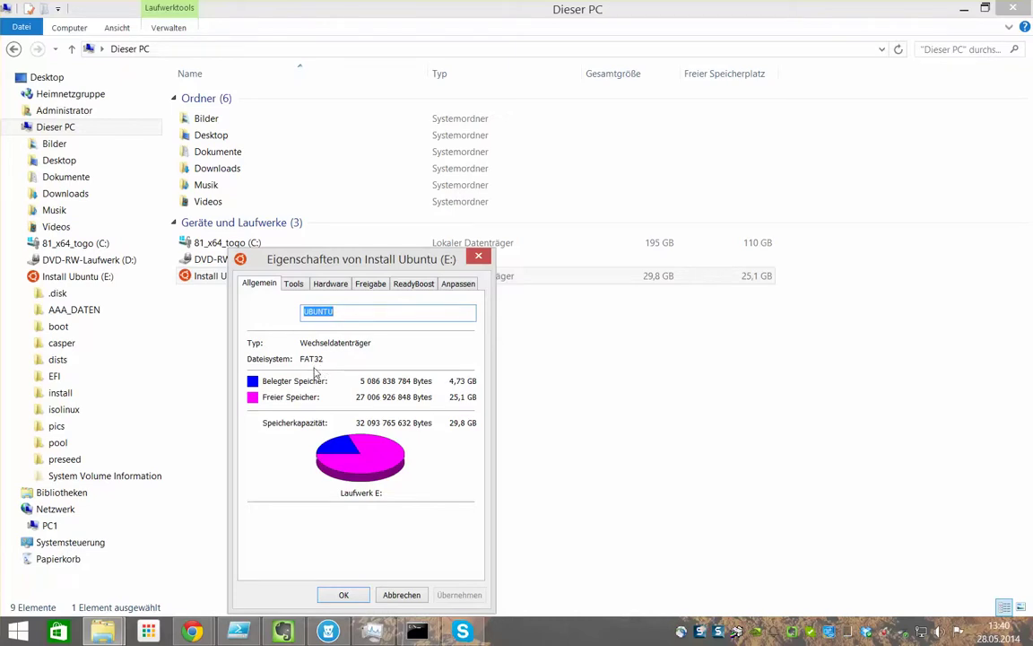
click(406, 593)
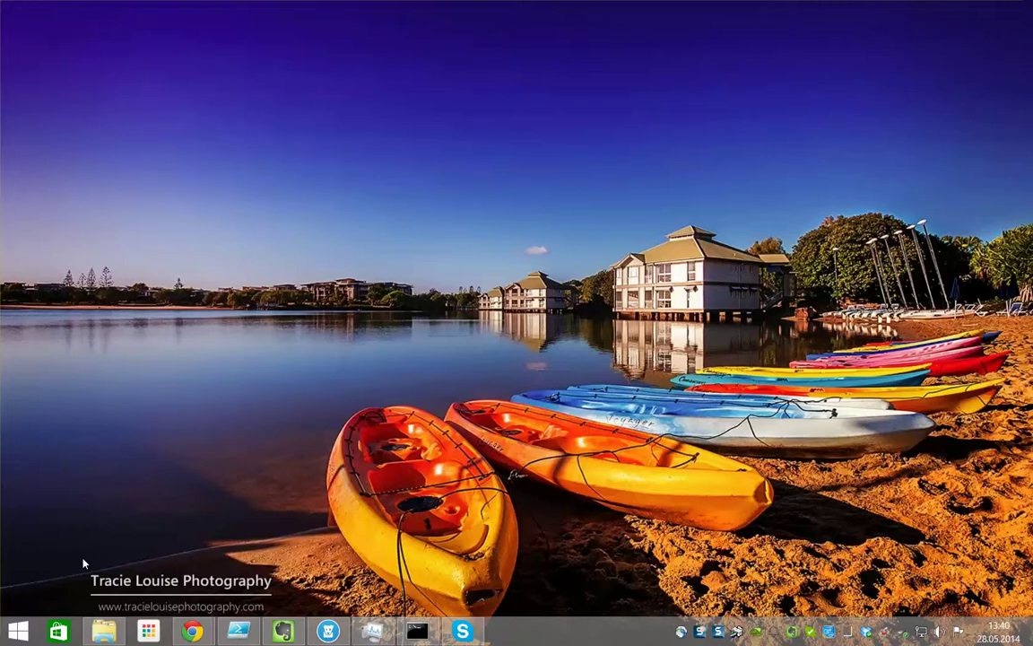
- Search the Start screen for "par" and open the tool for creating and formatting hard disk partitions
key(super+x)
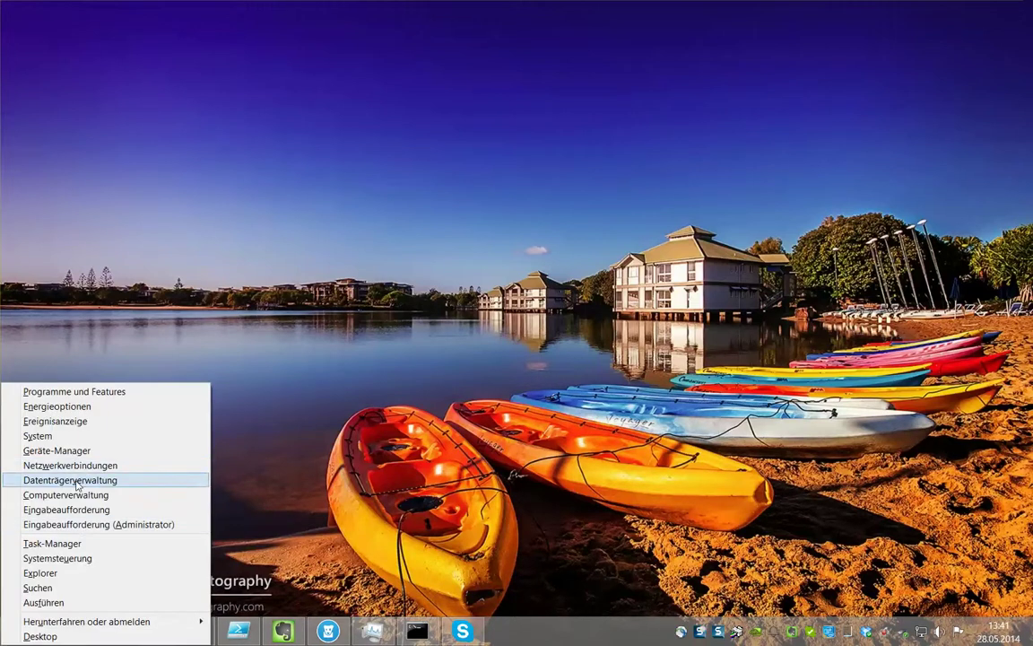
click(295, 461)
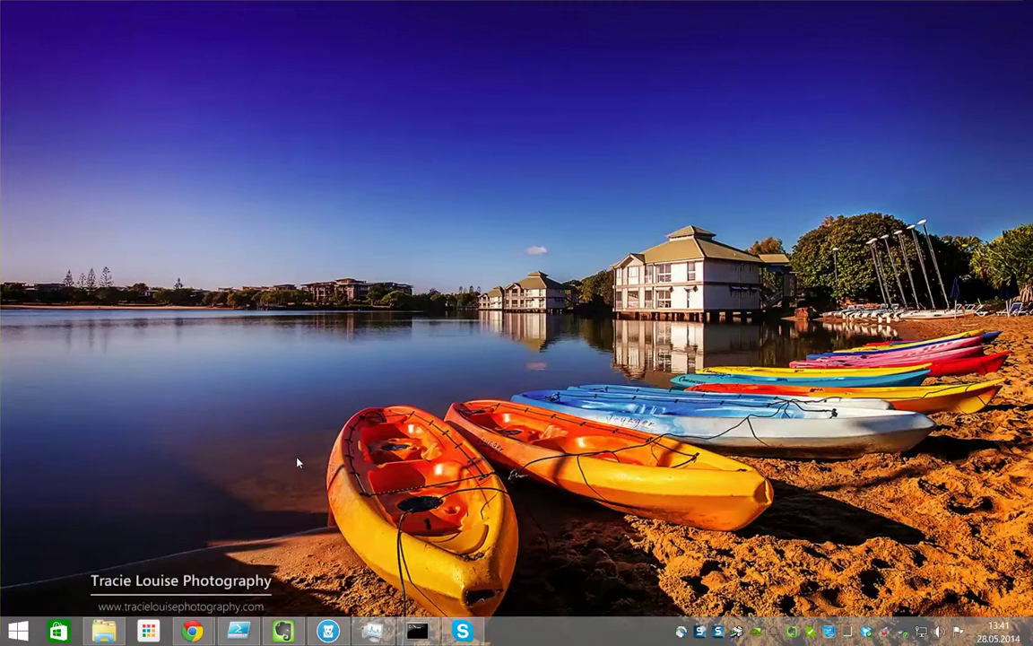
key(super)
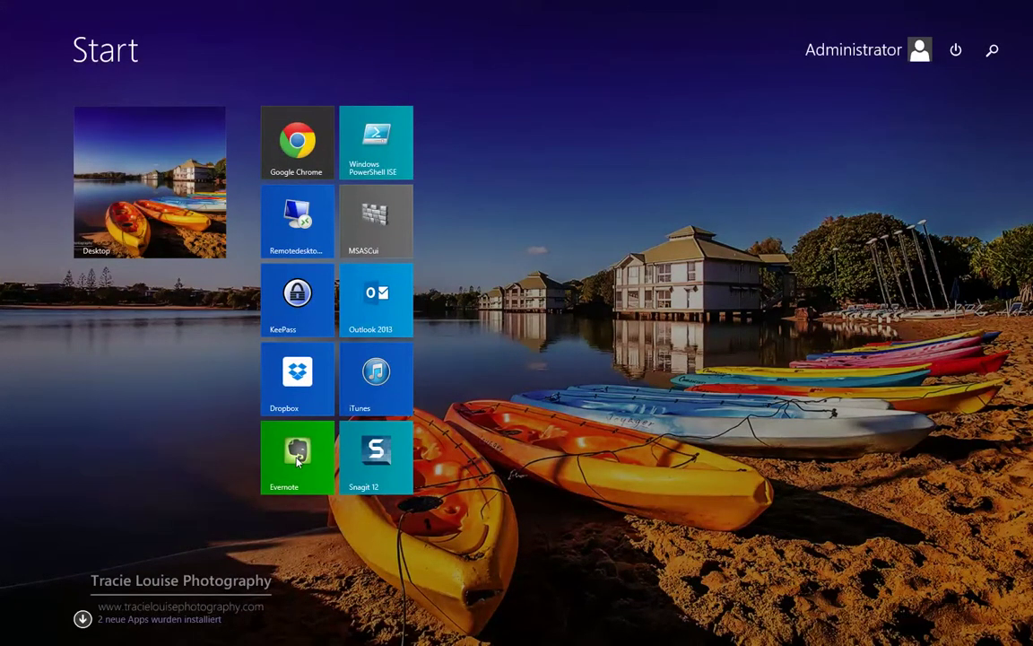
text(par)
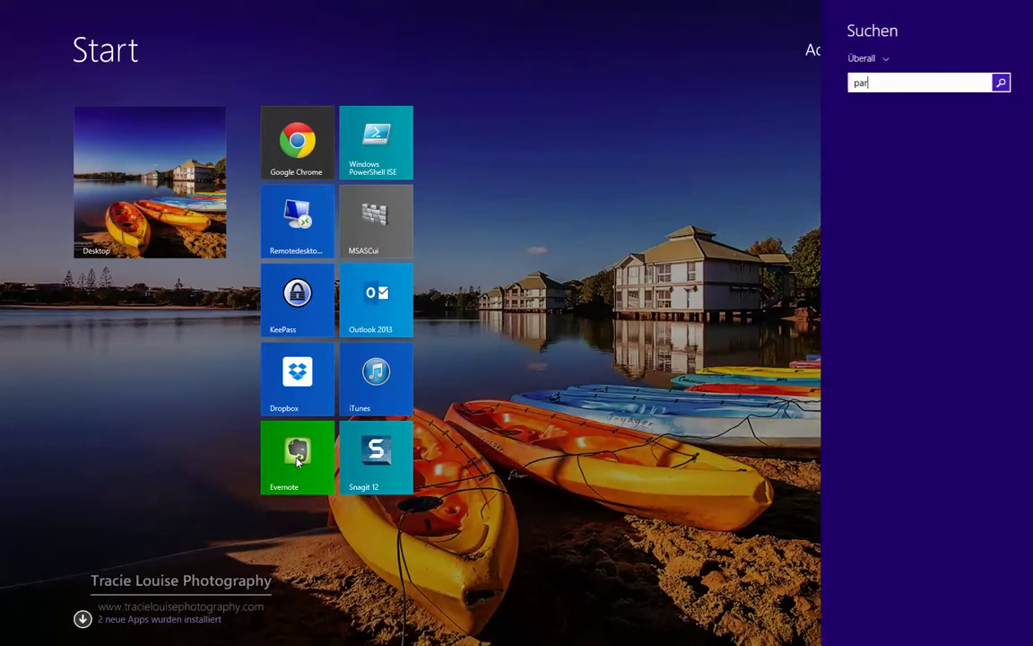
key(Down)
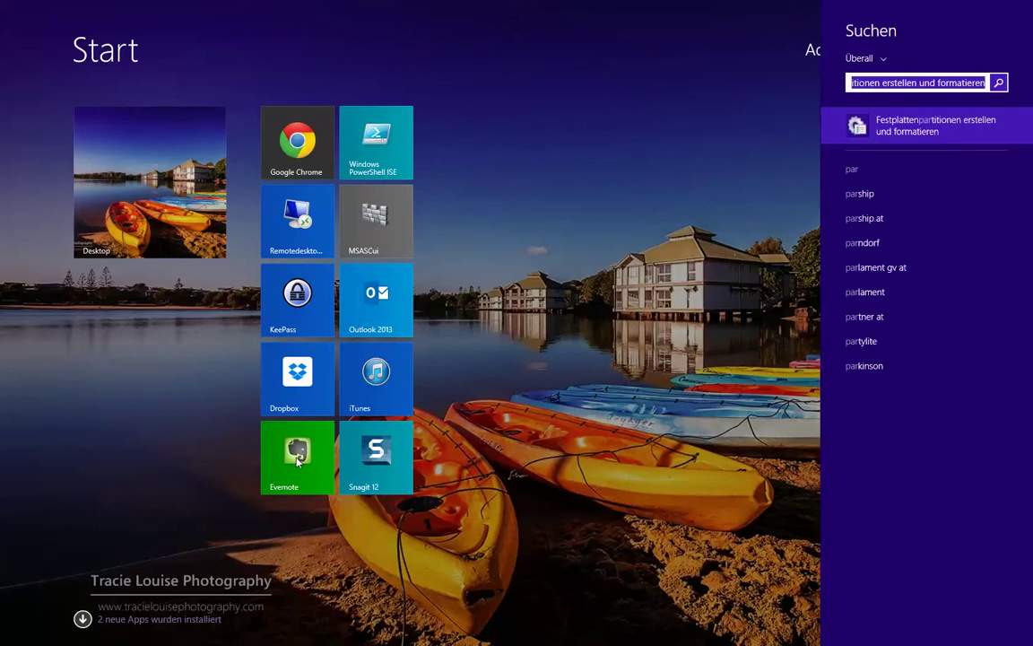
key(Return)
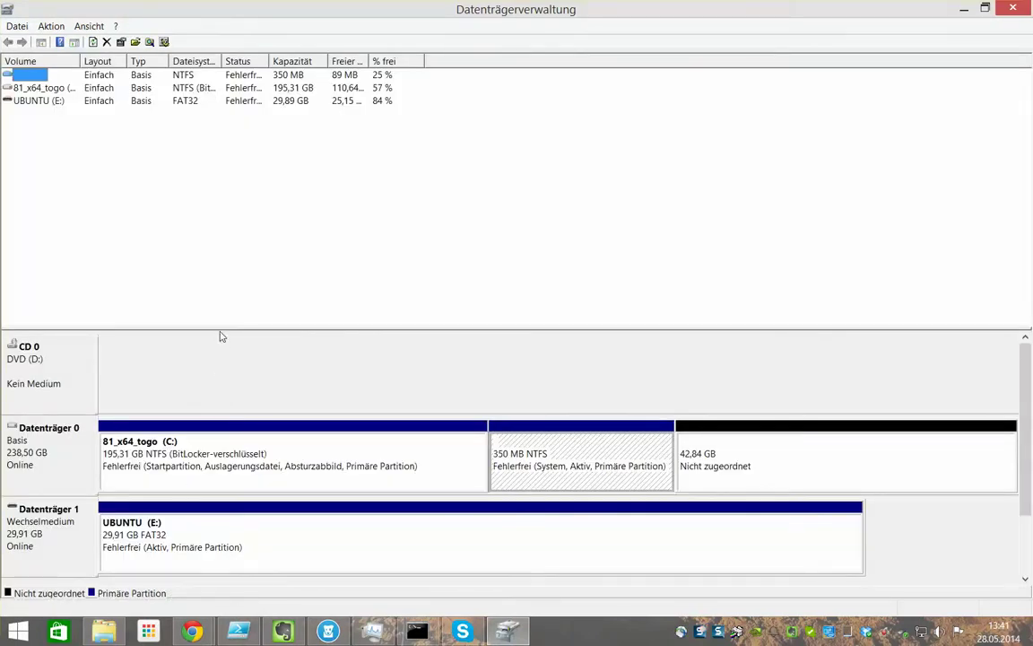
- Enlarge the graphical disk area and open the format settings for the UBUNTU (E:) partition, agreeing to format the active partition
drag(219, 330, 206, 184)
click(150, 399)
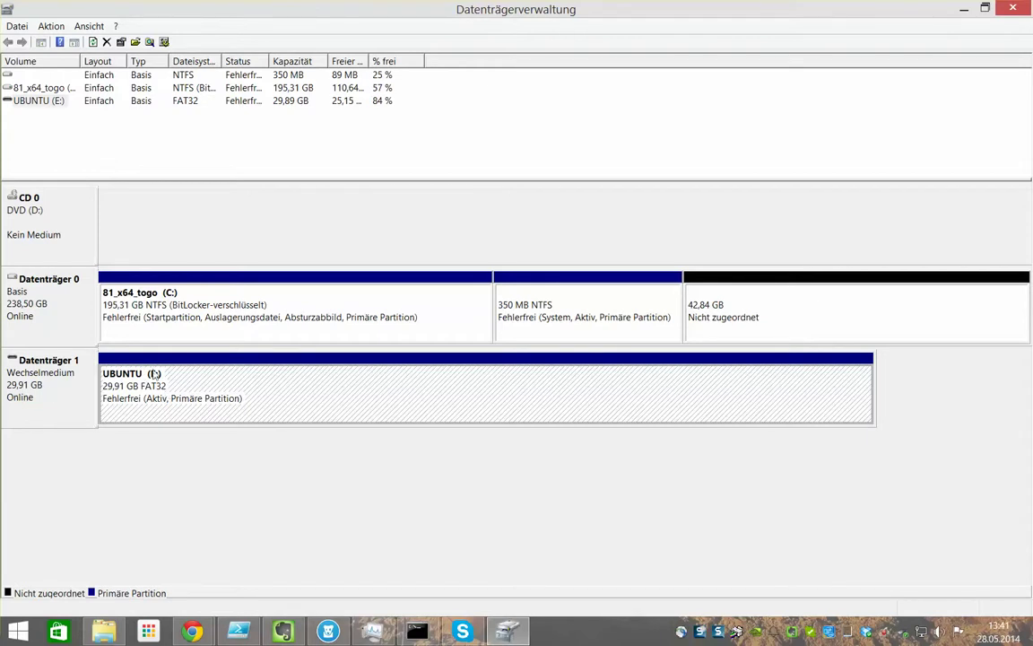
right_click(155, 372)
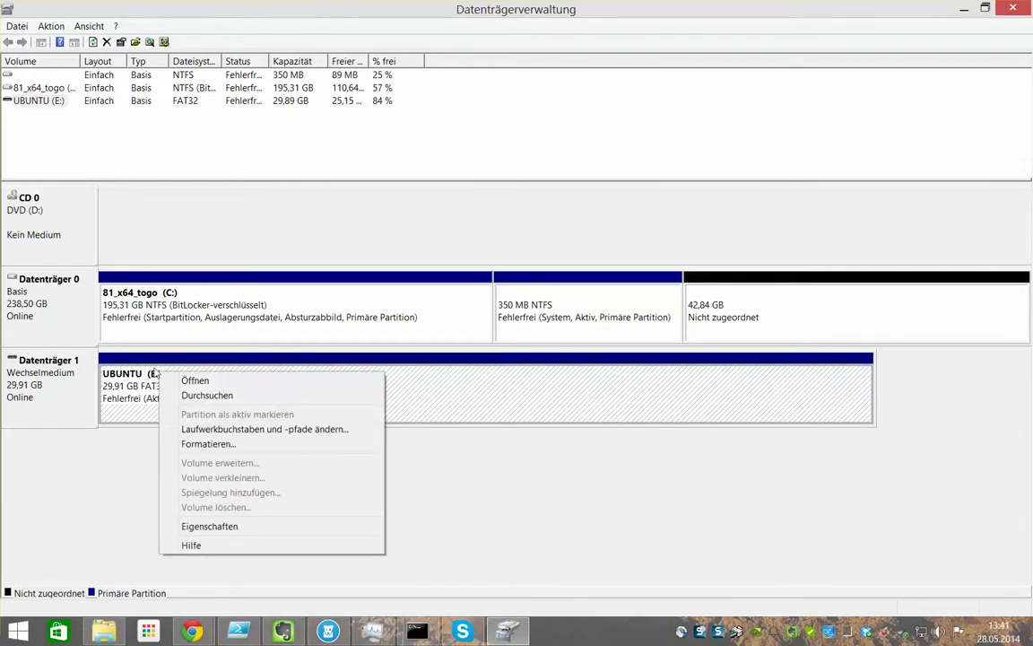
click(220, 445)
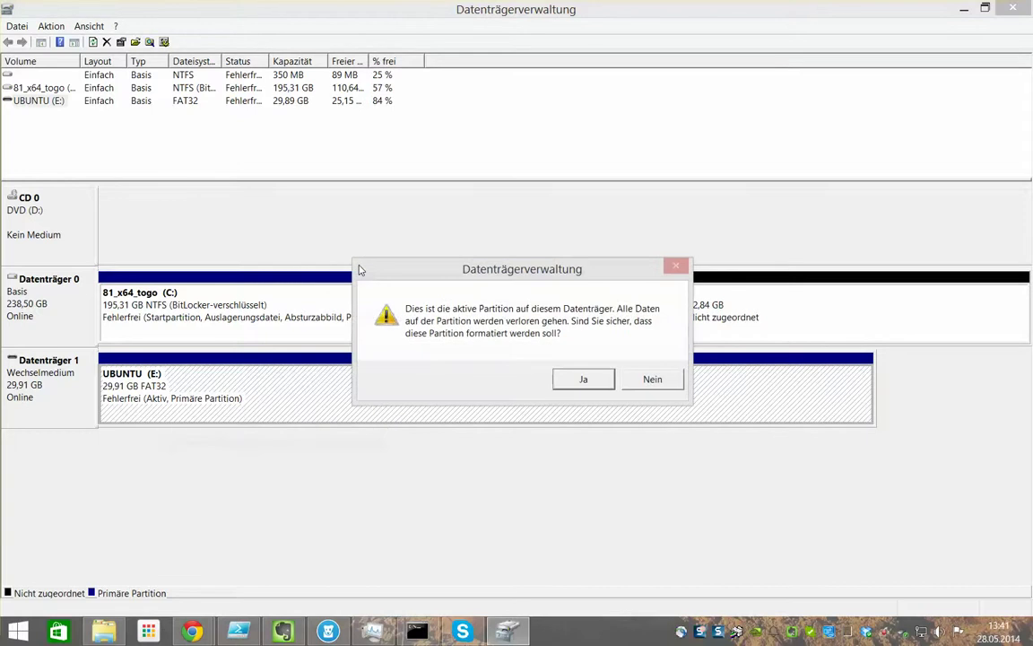
key(alt)
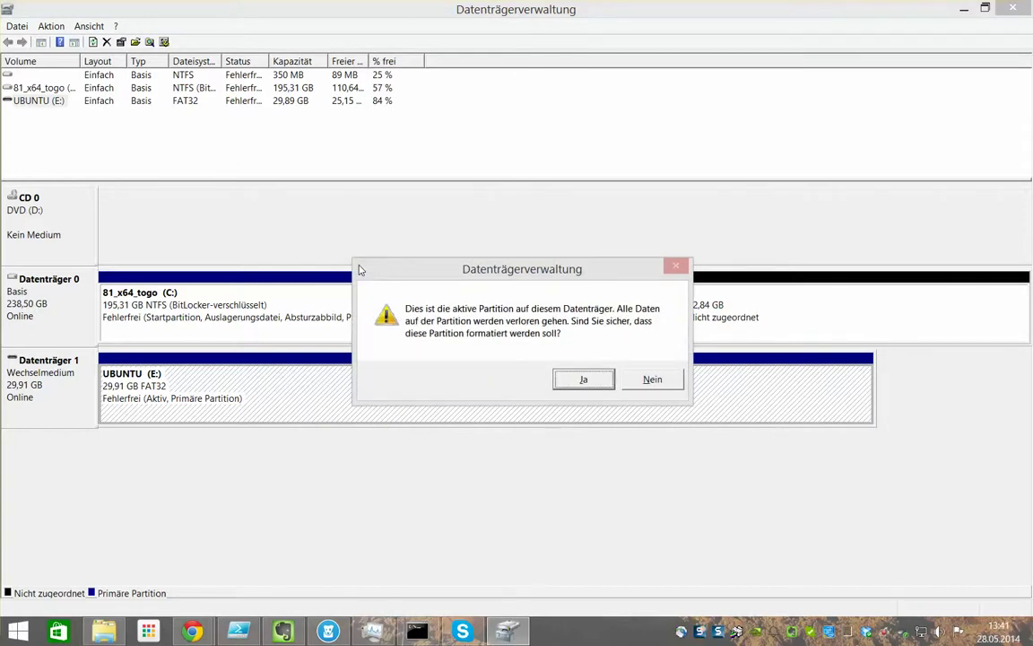
key(Return)
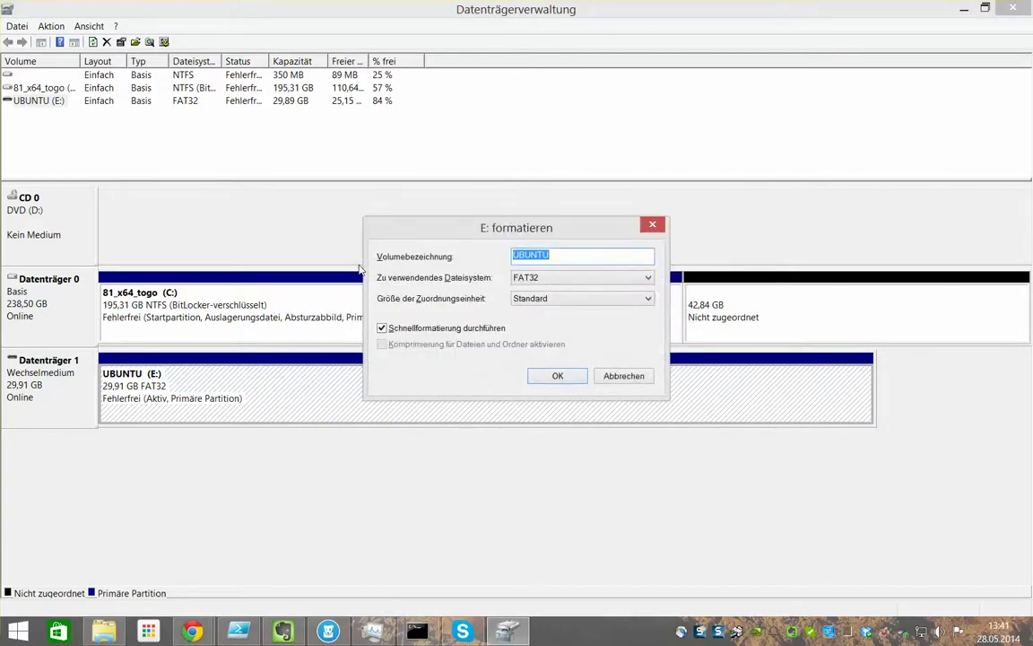
- Quick-format volume E: as NTFS with the label USBSTICK and the standard allocation unit size
text(USBSTICK)
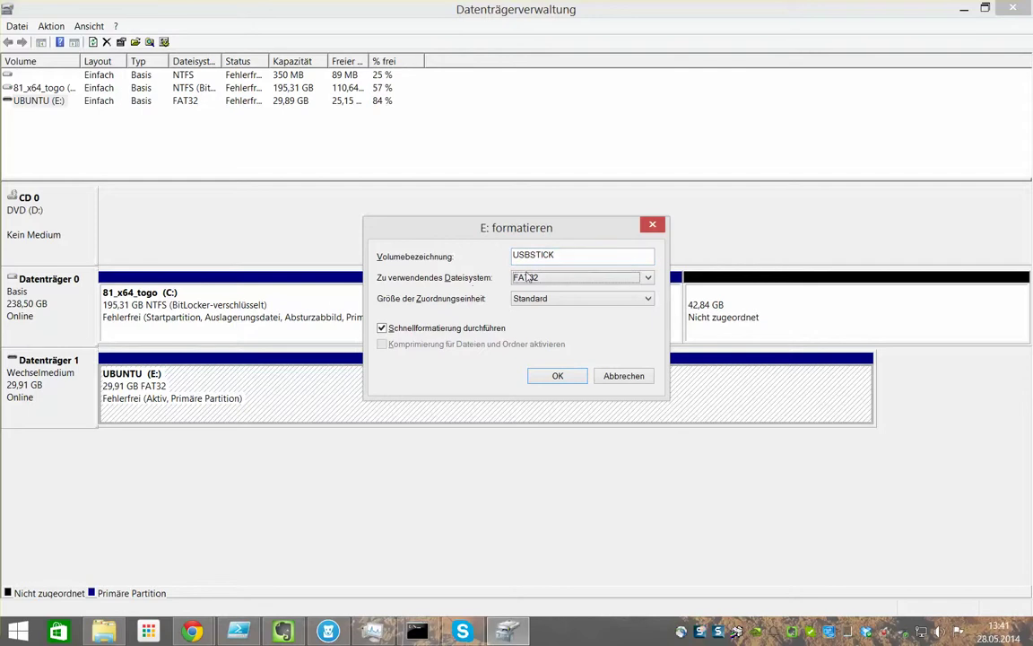
click(527, 277)
click(554, 289)
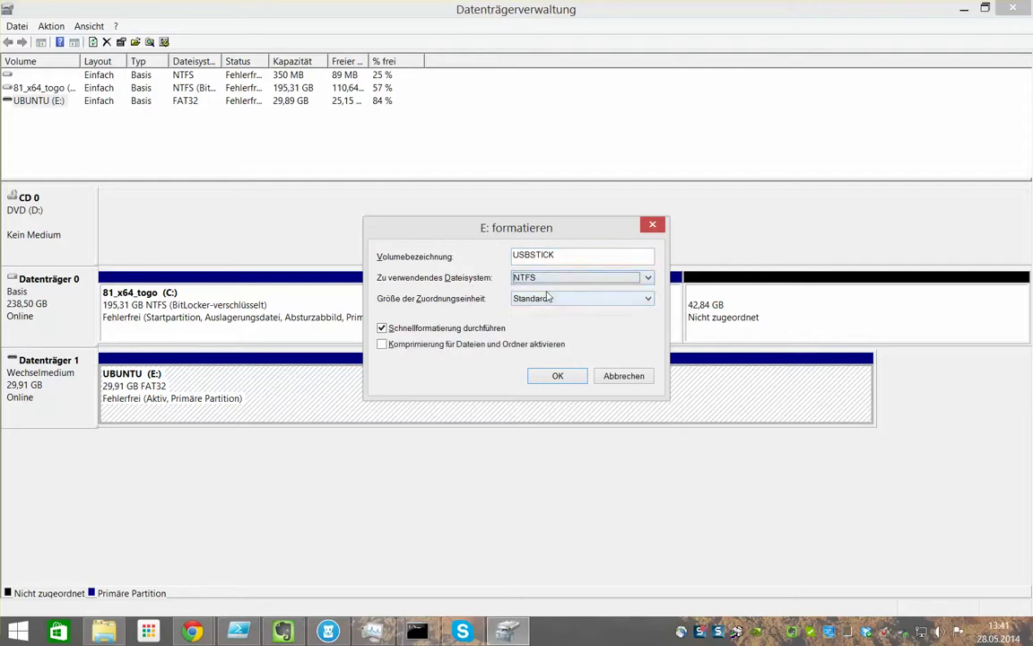
click(651, 298)
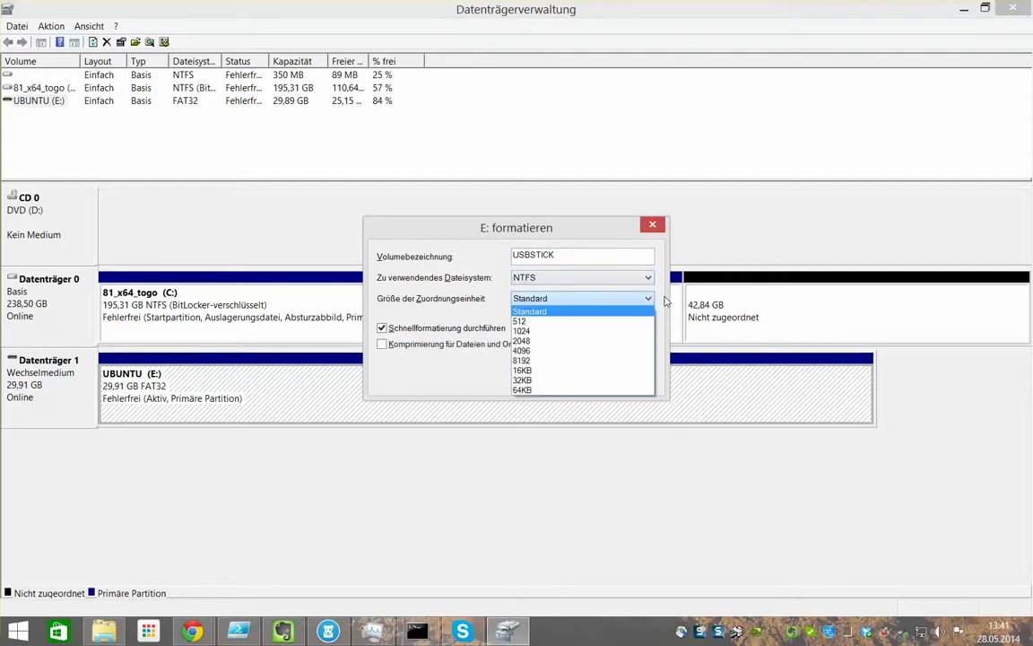
click(666, 301)
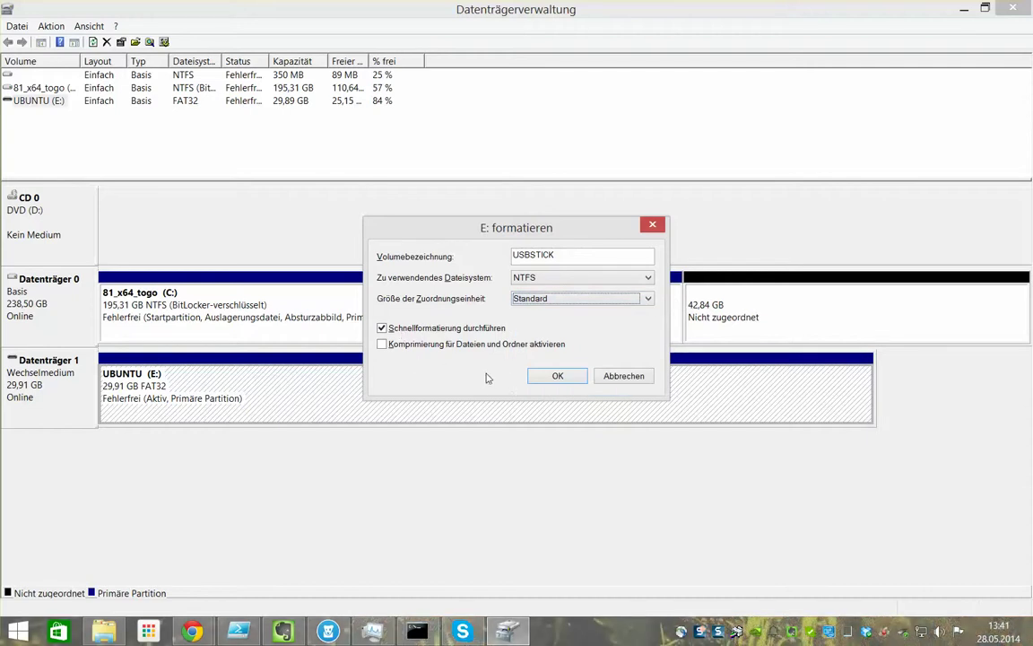
click(539, 378)
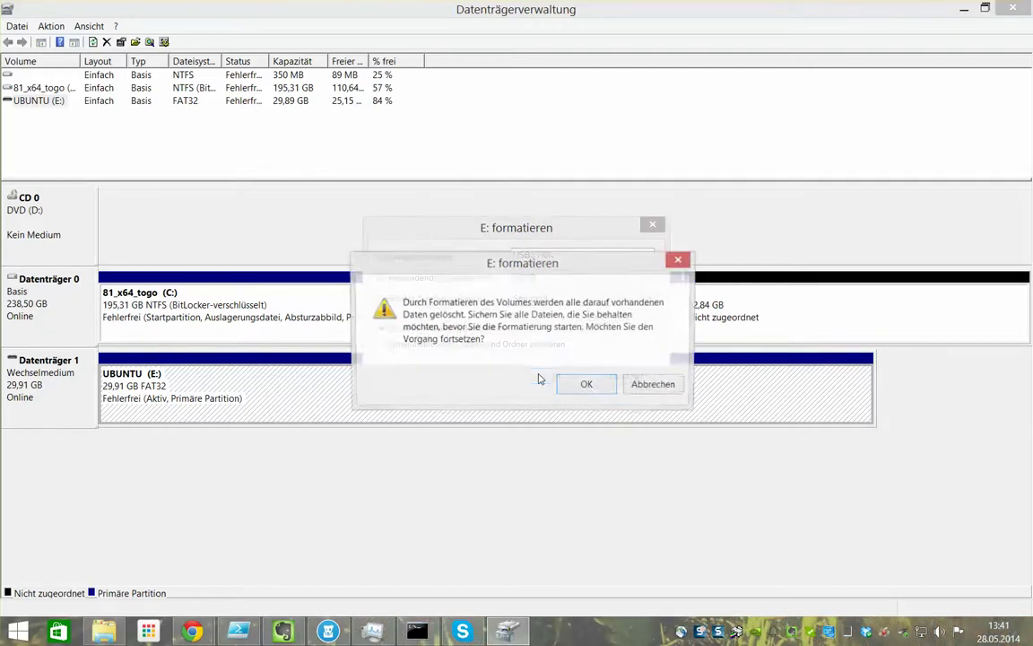
click(575, 386)
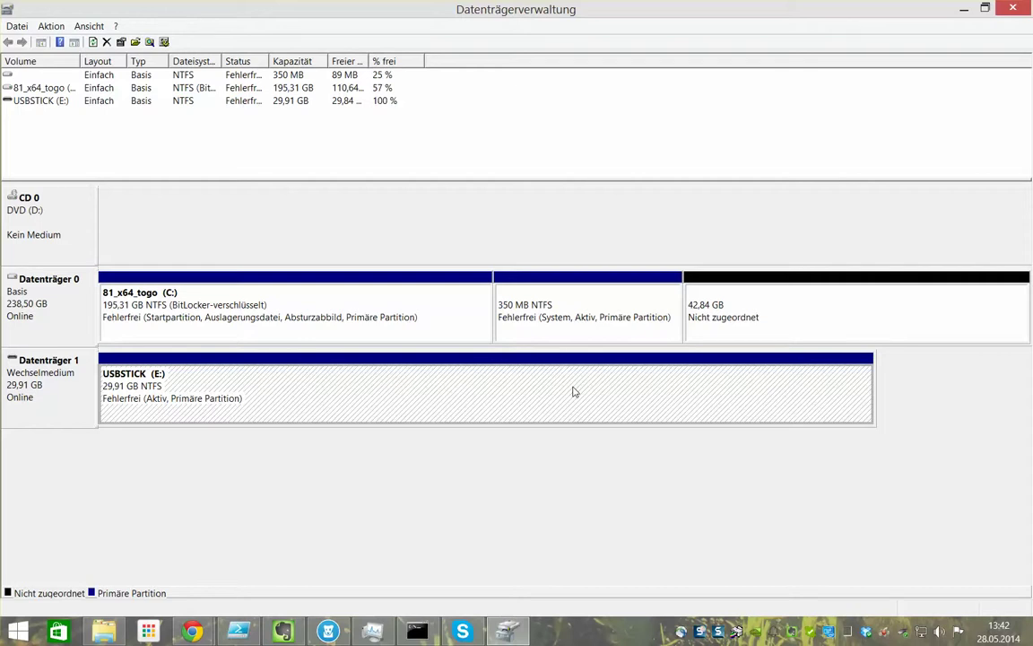
- Open the properties of the USBSTICK (E:) volume and review the security permissions granted to Jeder
right_click(134, 388)
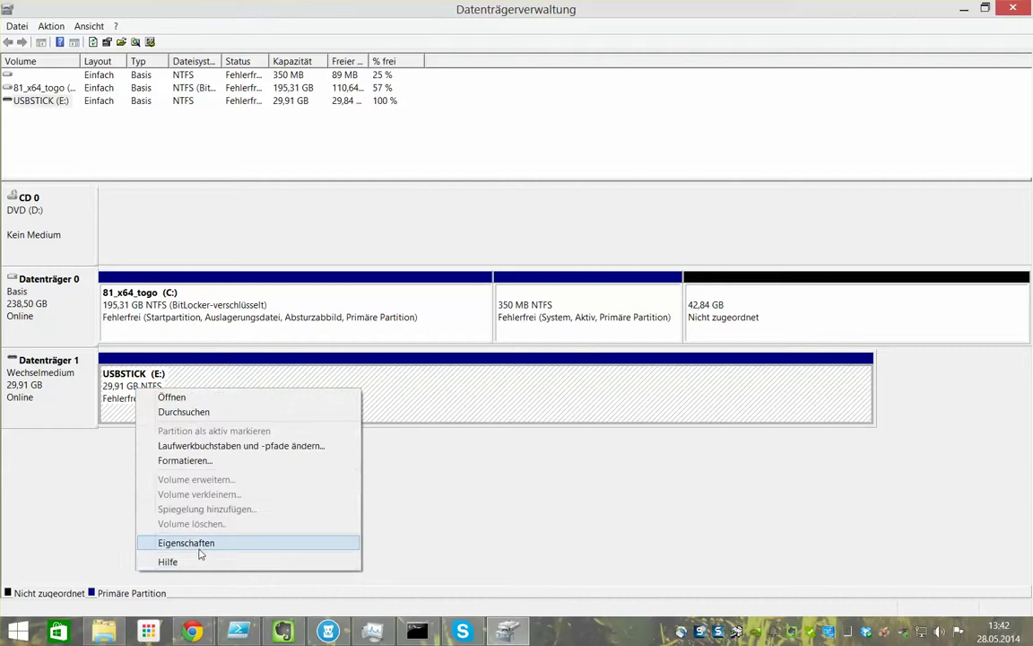
click(199, 545)
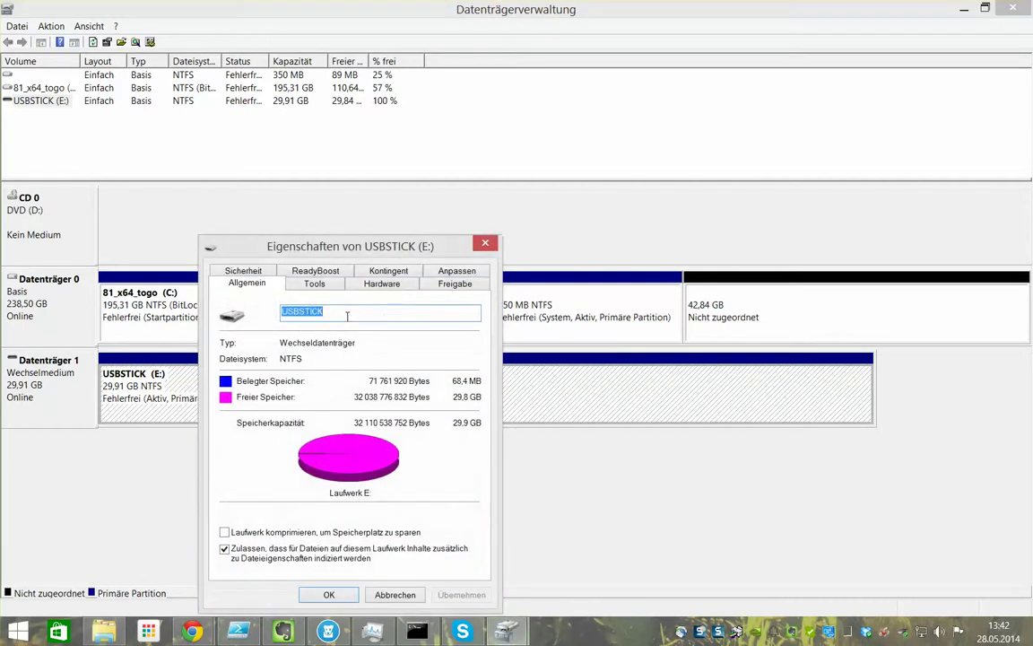
click(244, 271)
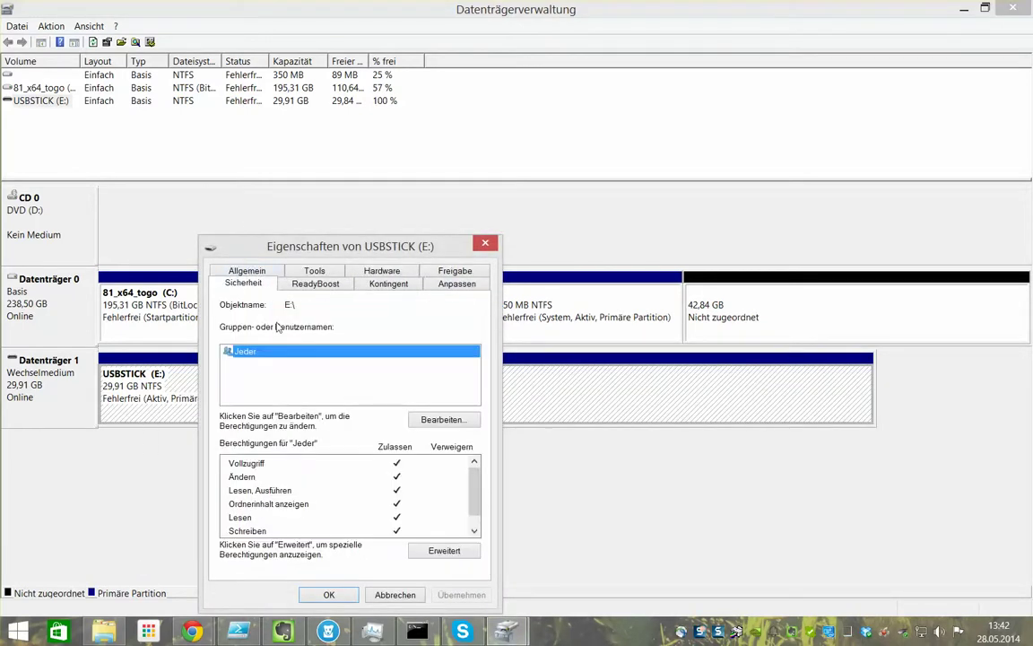
scroll(395, 426, down, 1)
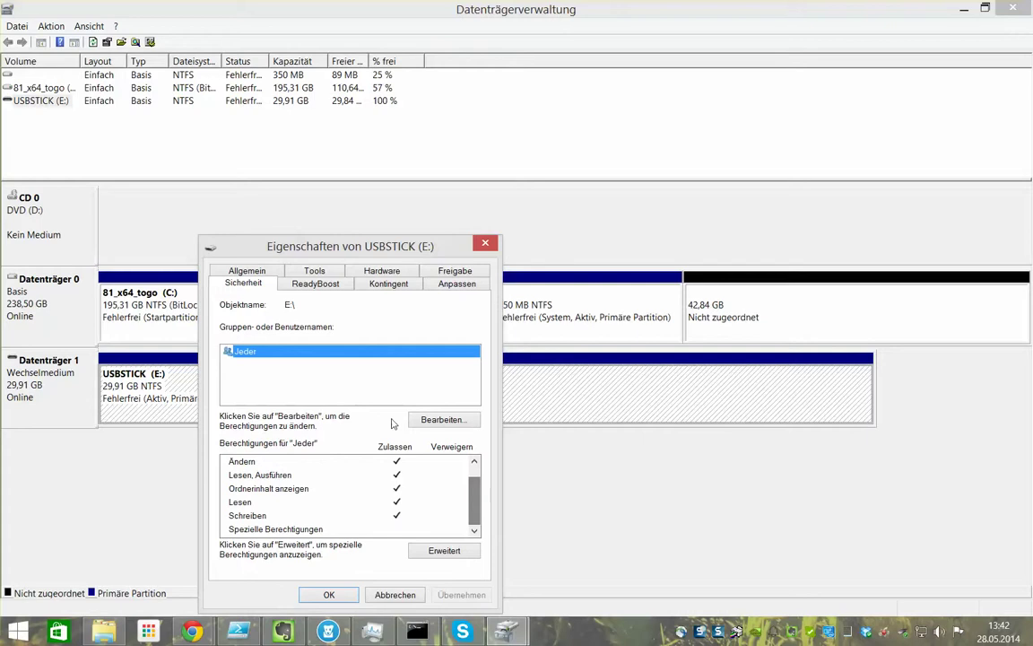
scroll(475, 488, up, 1)
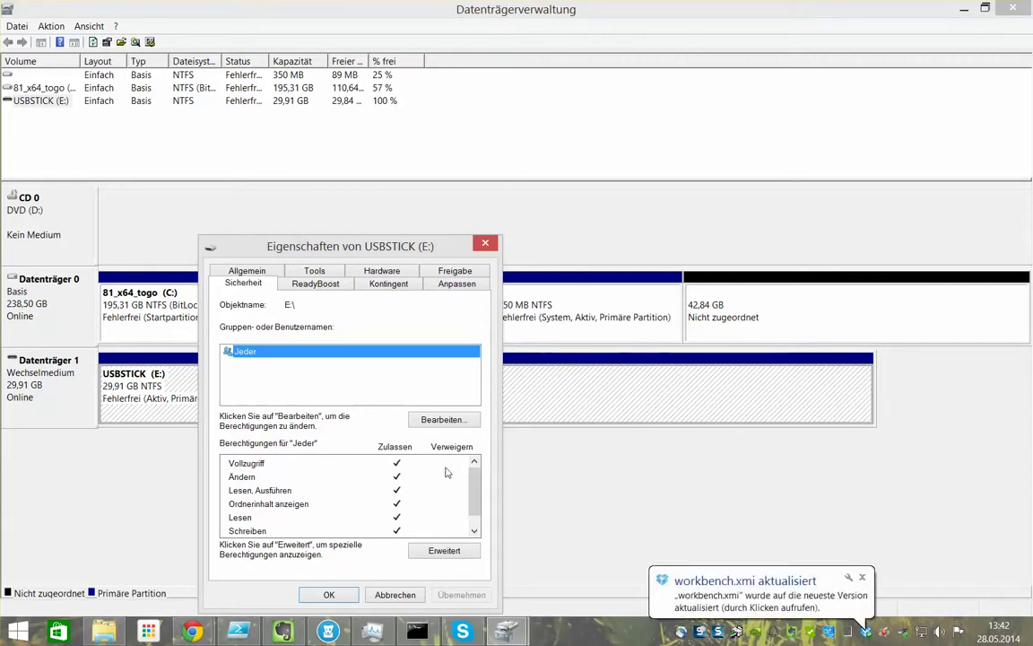
scroll(478, 507, down, 1)
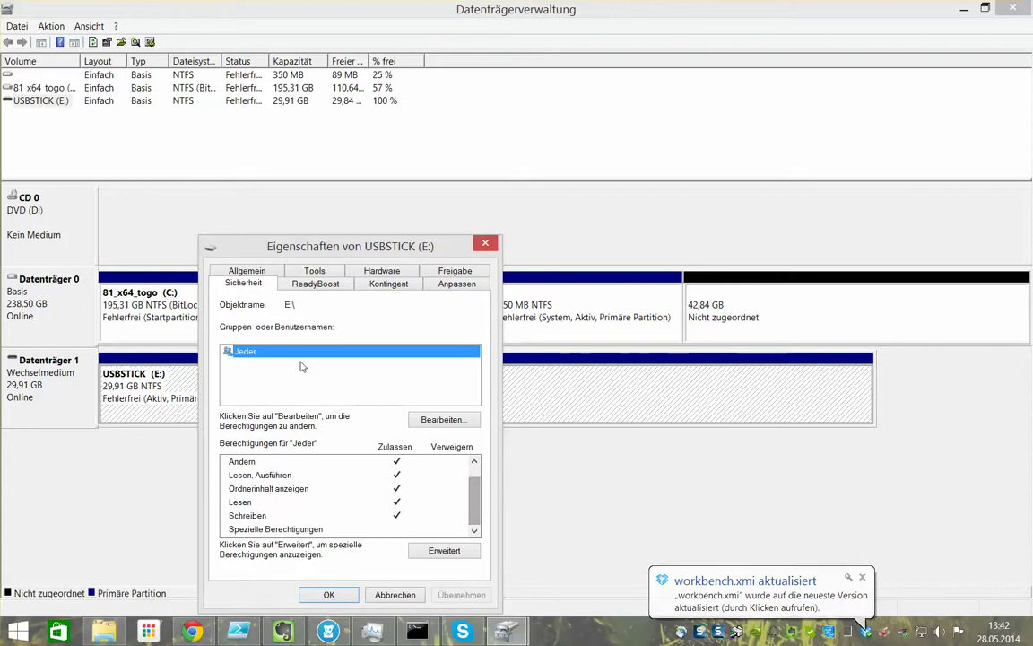
- Inspect the advanced permissions in the Jeder entry of USBSTICK (E:), and close all its property dialogs without changes
click(419, 552)
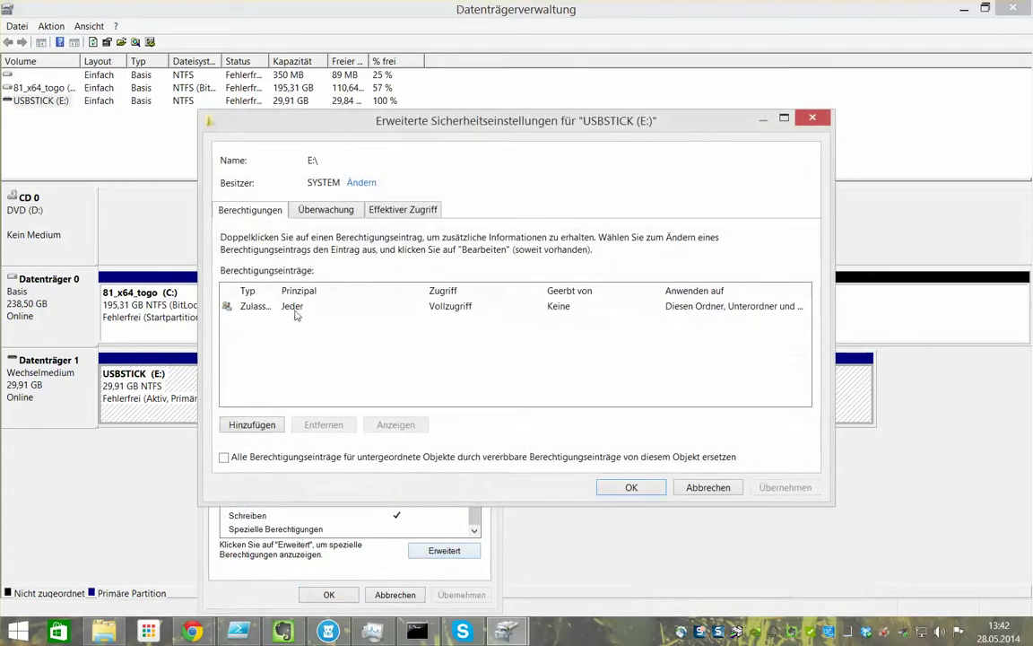
double_click(296, 308)
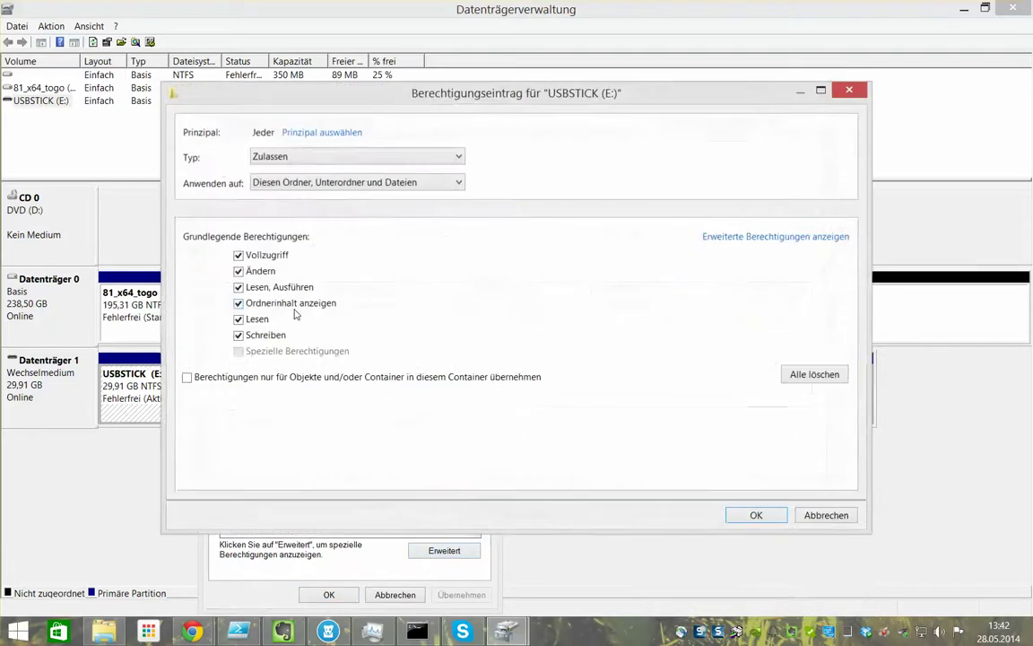
click(753, 239)
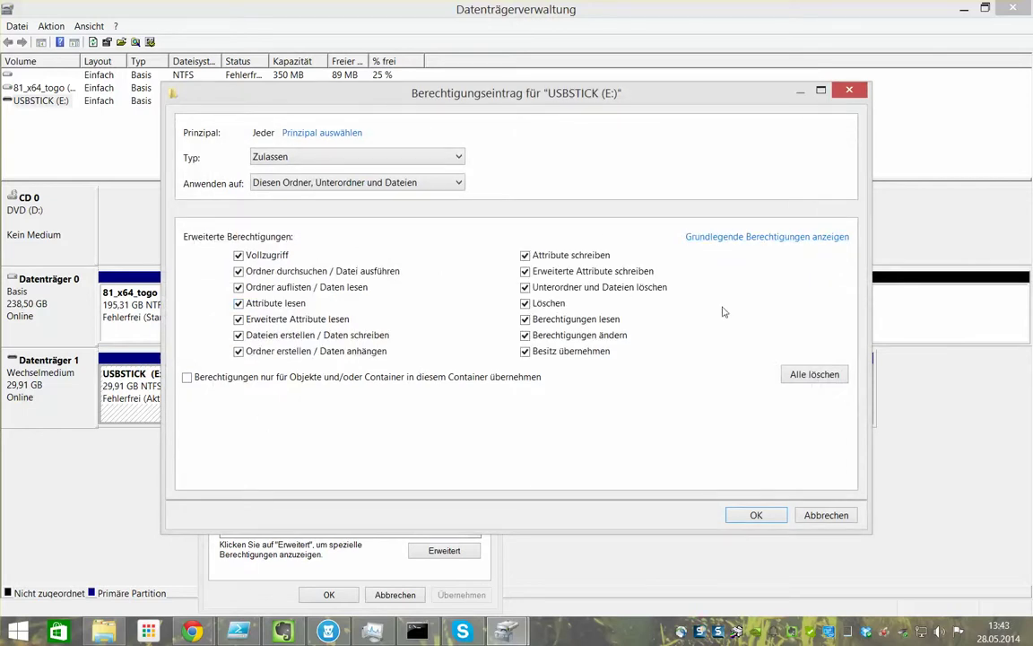
click(822, 516)
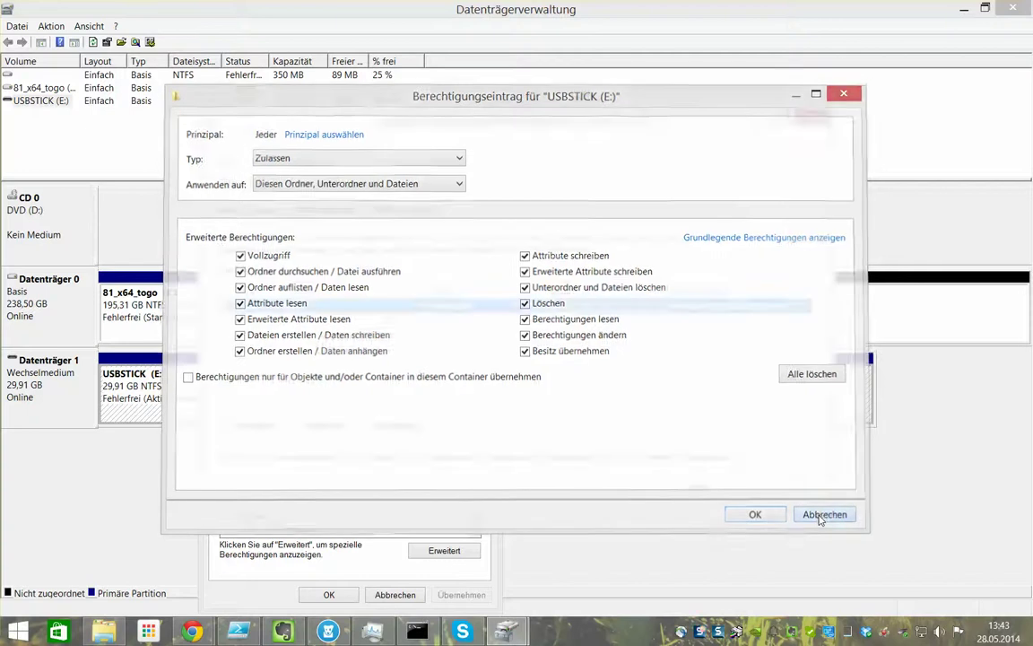
click(709, 488)
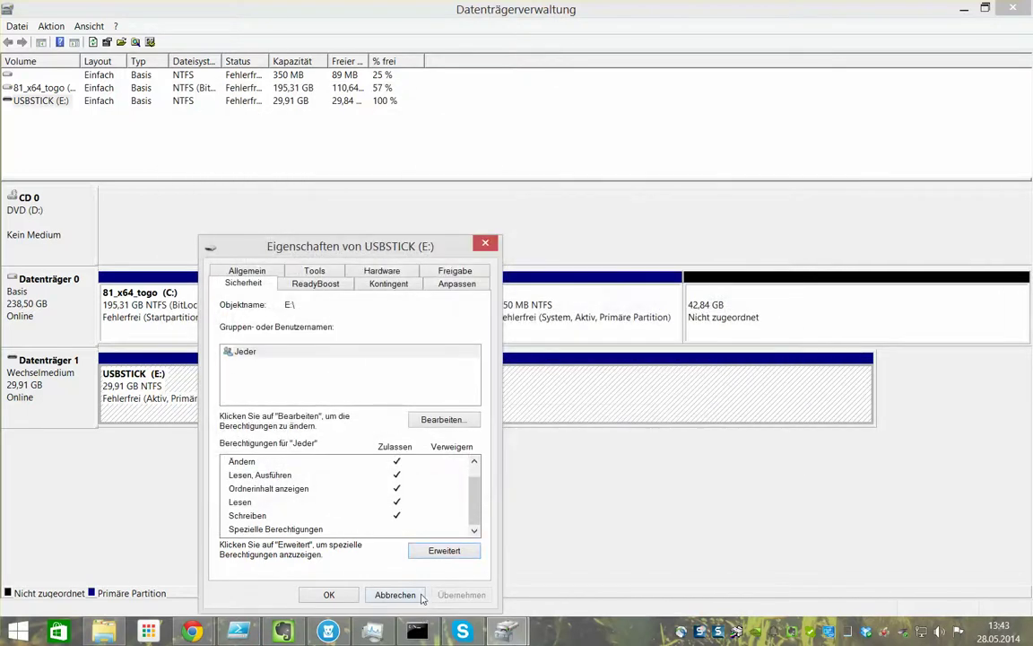
click(421, 596)
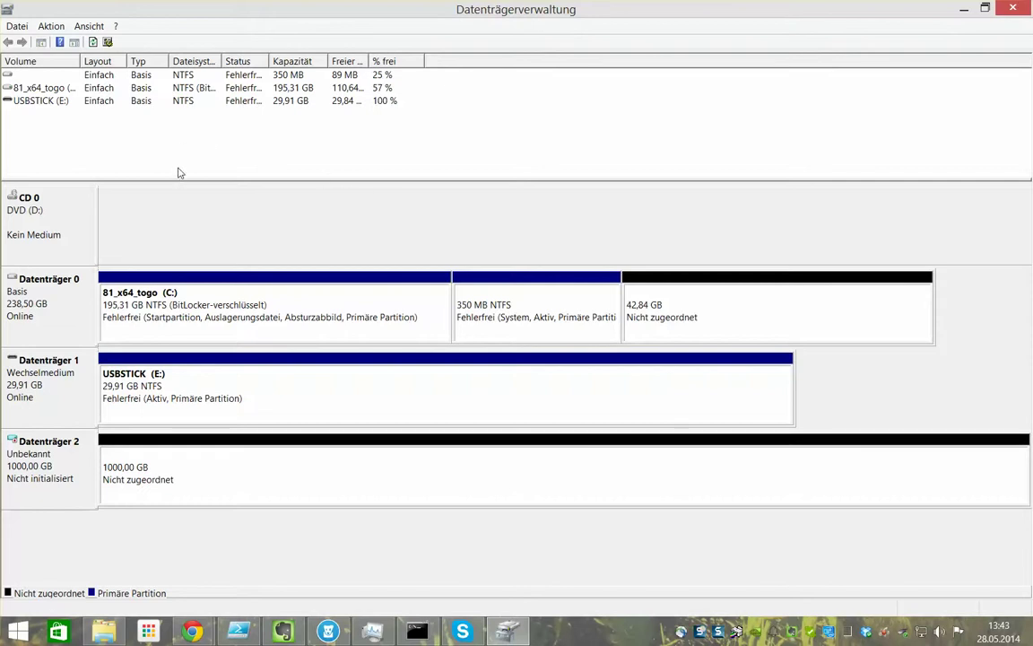
click(52, 378)
click(40, 199)
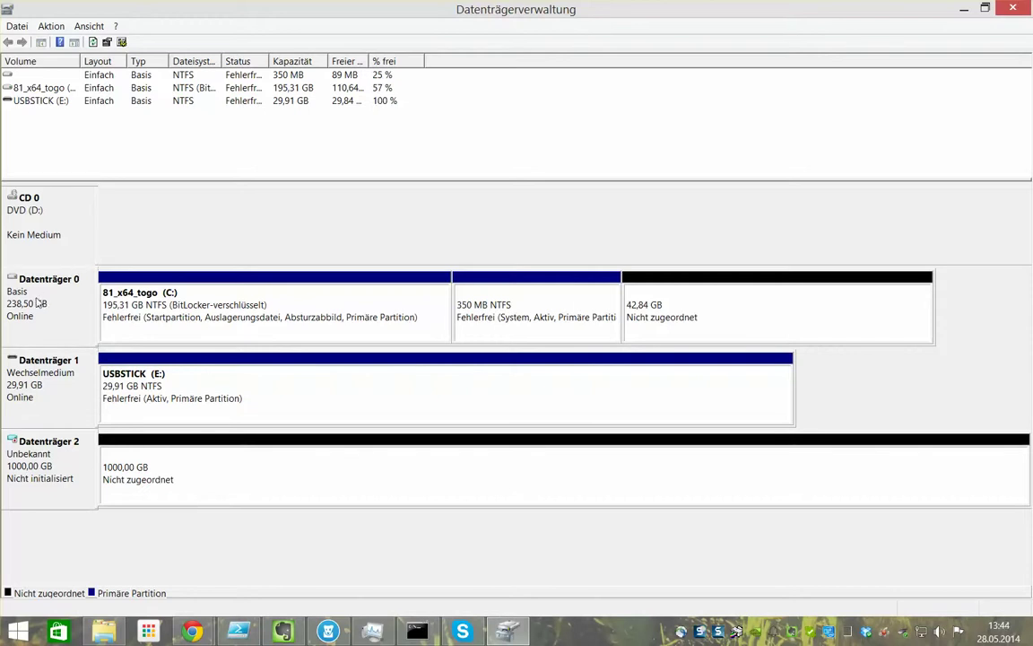
- Initialize Datenträger 2 with the GPT (GUID-Partitionstabelle) partition style
right_click(63, 454)
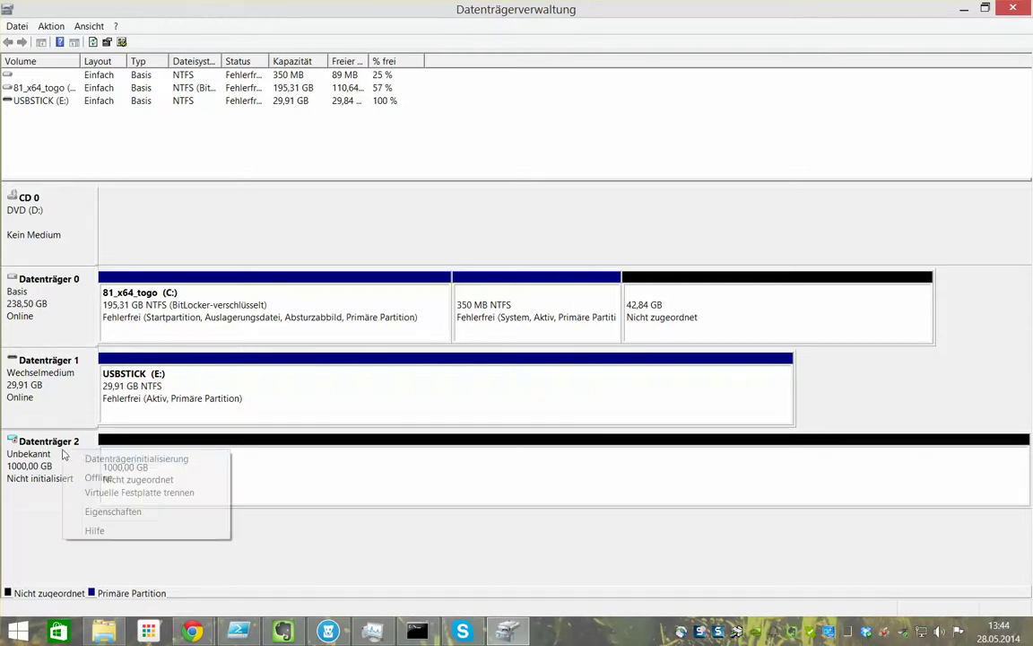
click(112, 460)
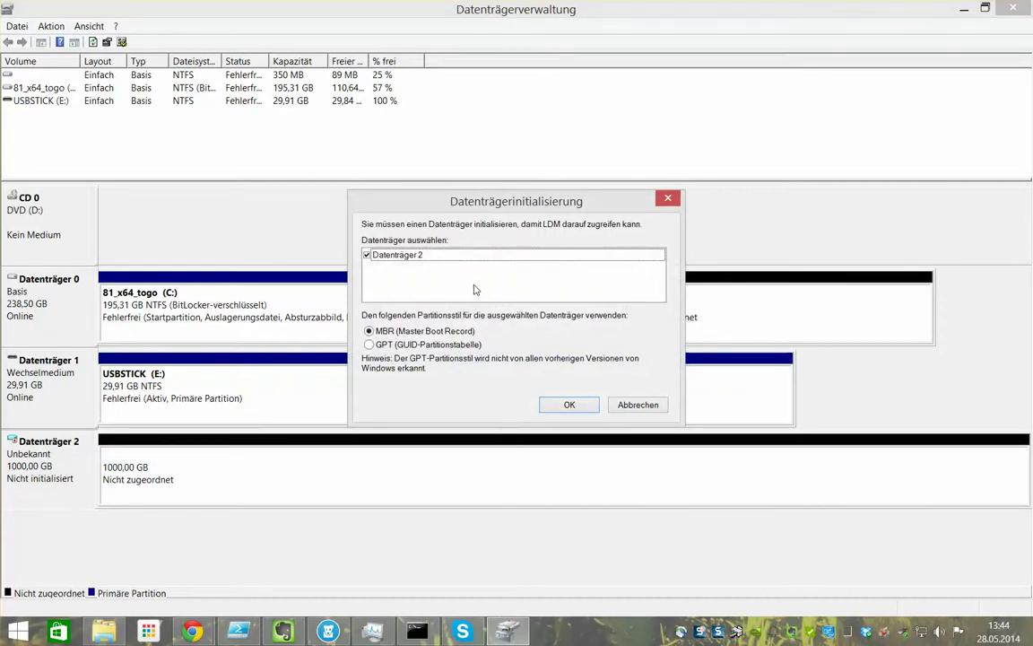
click(457, 344)
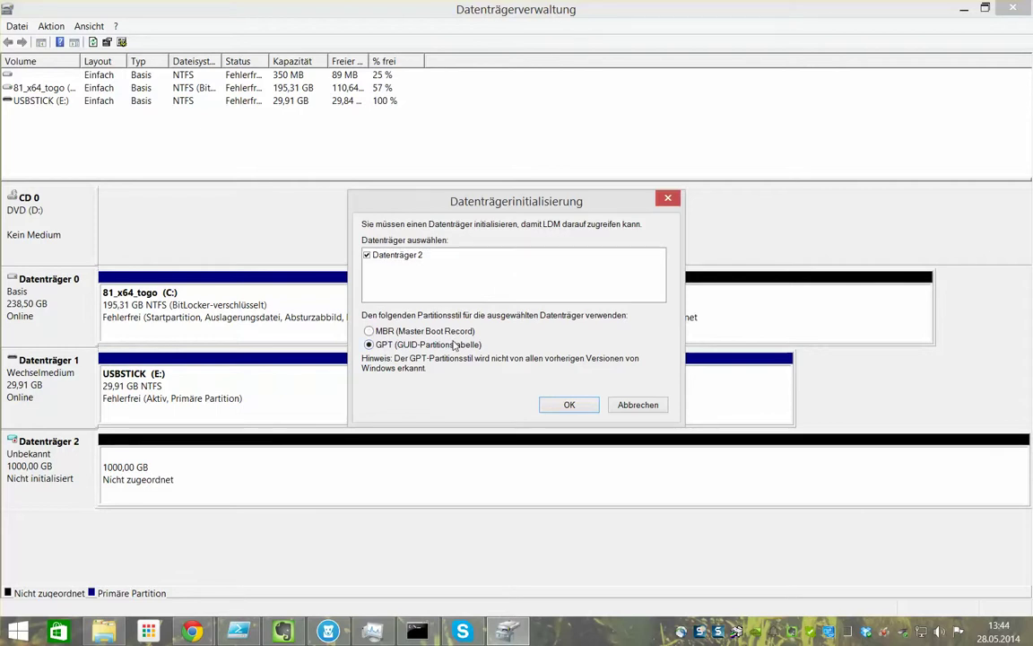
click(554, 400)
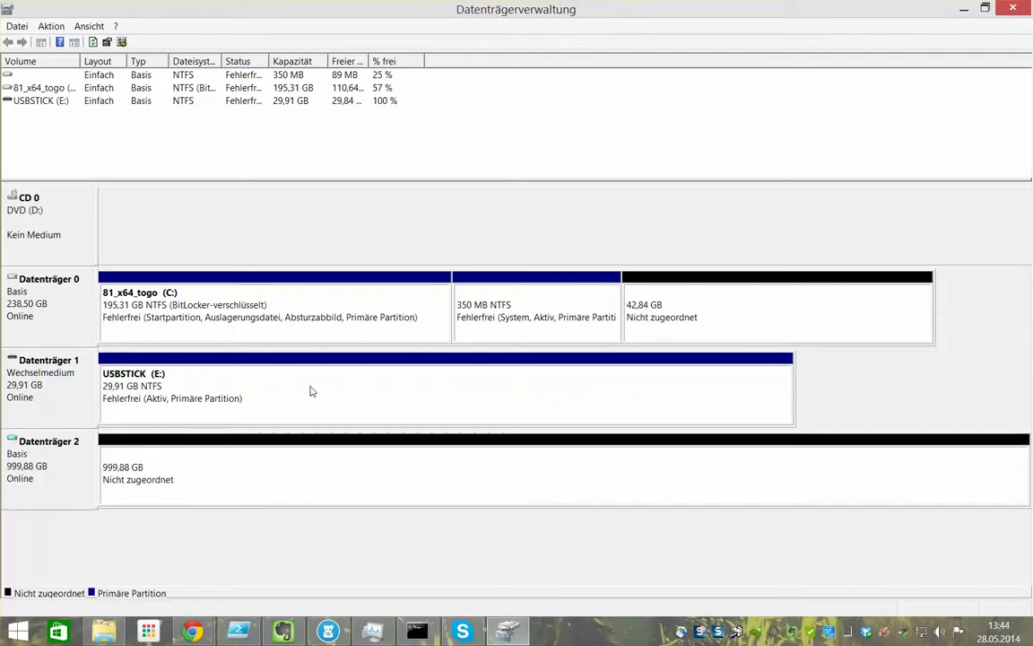
- Set up a new simple volume on Datenträger 2's unallocated space, using the maximum size of 1023870 MB and drive letter F
click(148, 460)
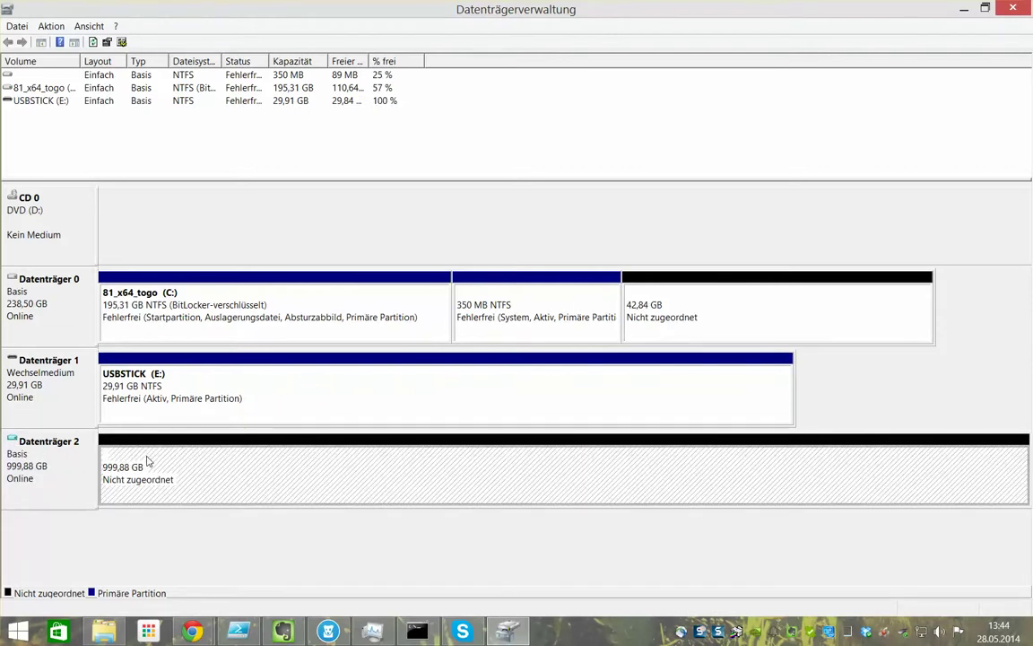
right_click(148, 460)
click(165, 466)
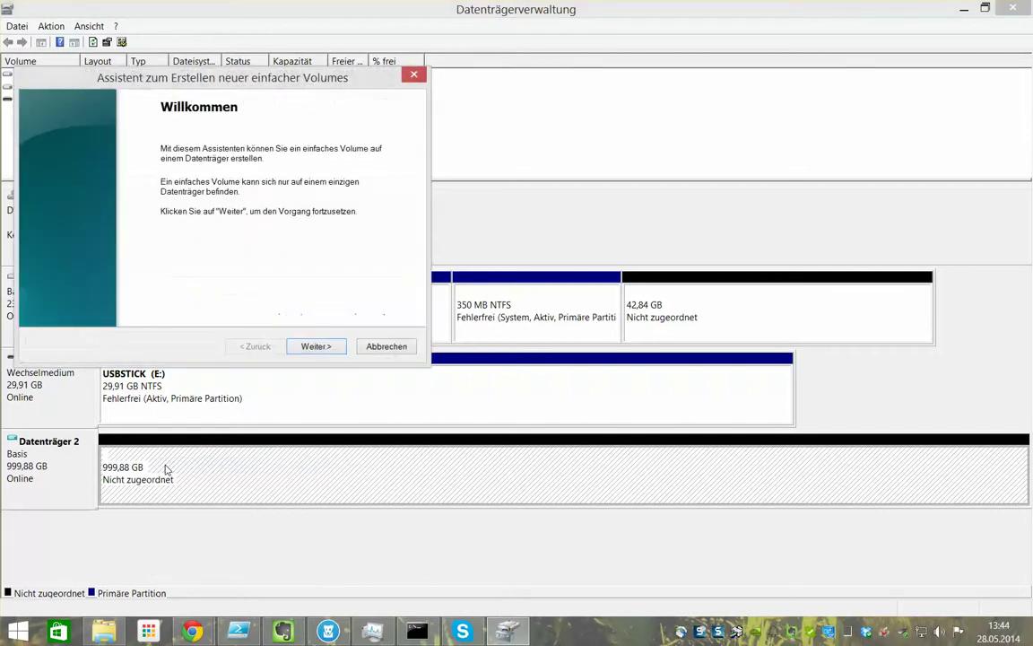
key(Return)
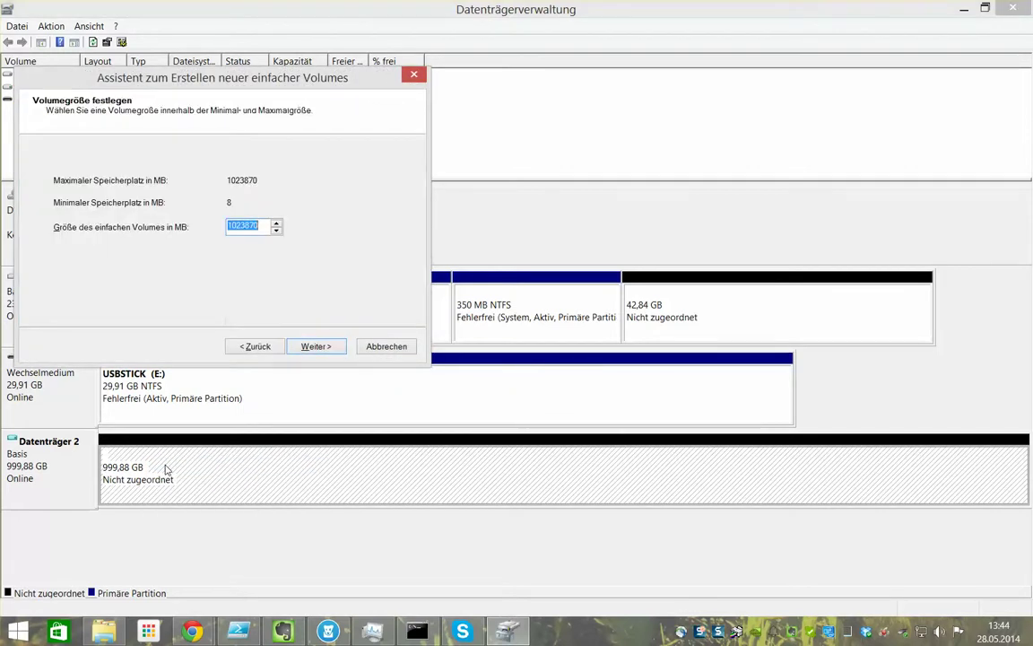
key(Return)
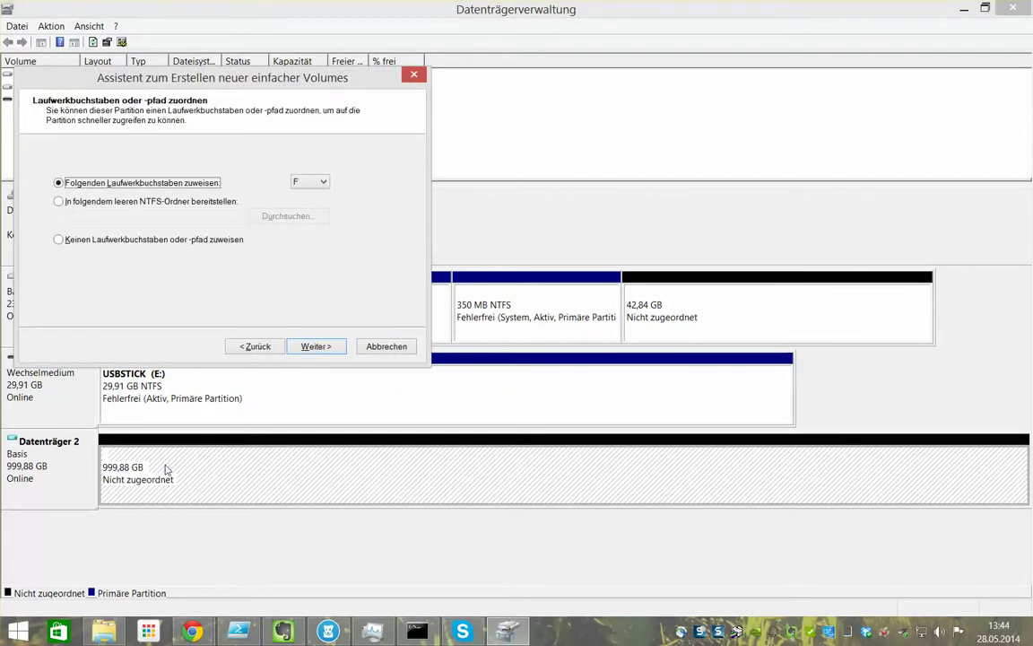
key(Return)
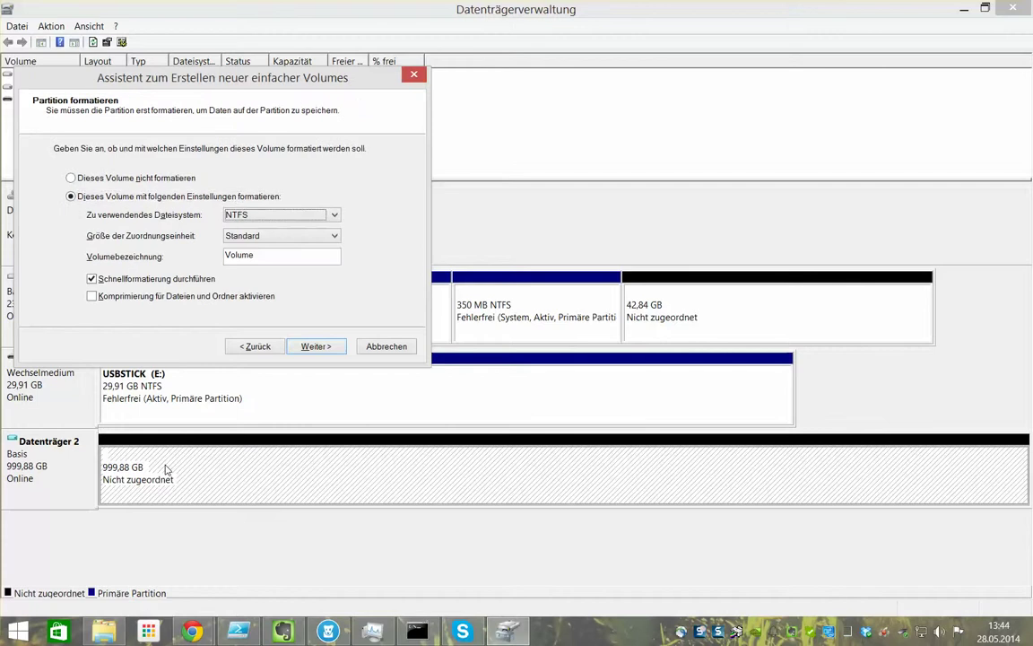
- Label the new volume USBFESTPLATTE and create it with NTFS, the standard allocation unit size and quick formatting
key(Tab)
key(Tab)
key(Tab)
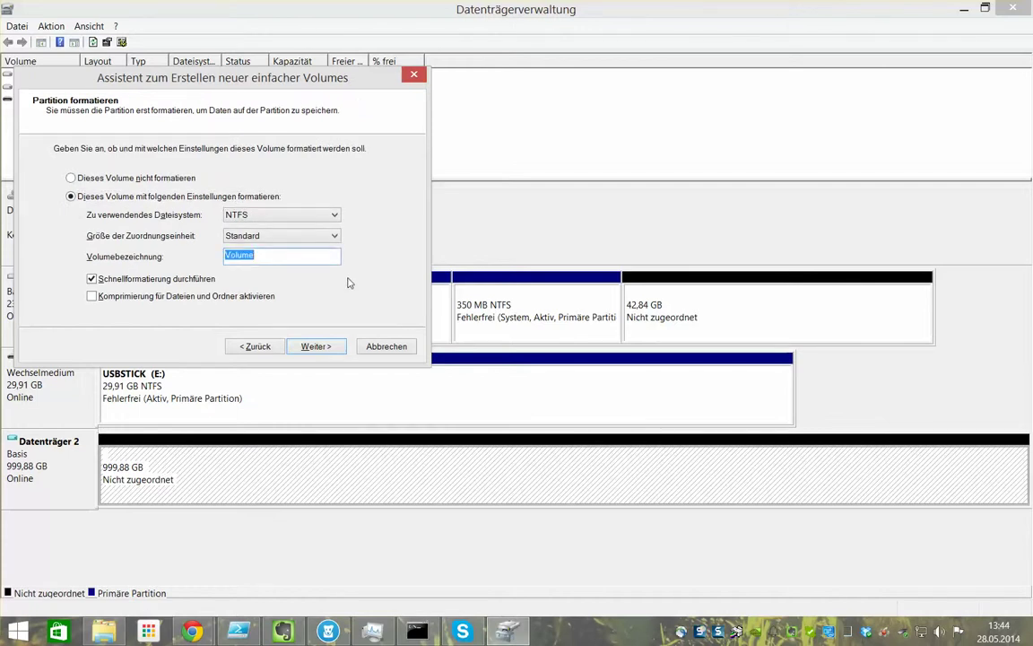
key(BackSpace)
text(USBFESTPLATTE)
key(Return)
key(Return)
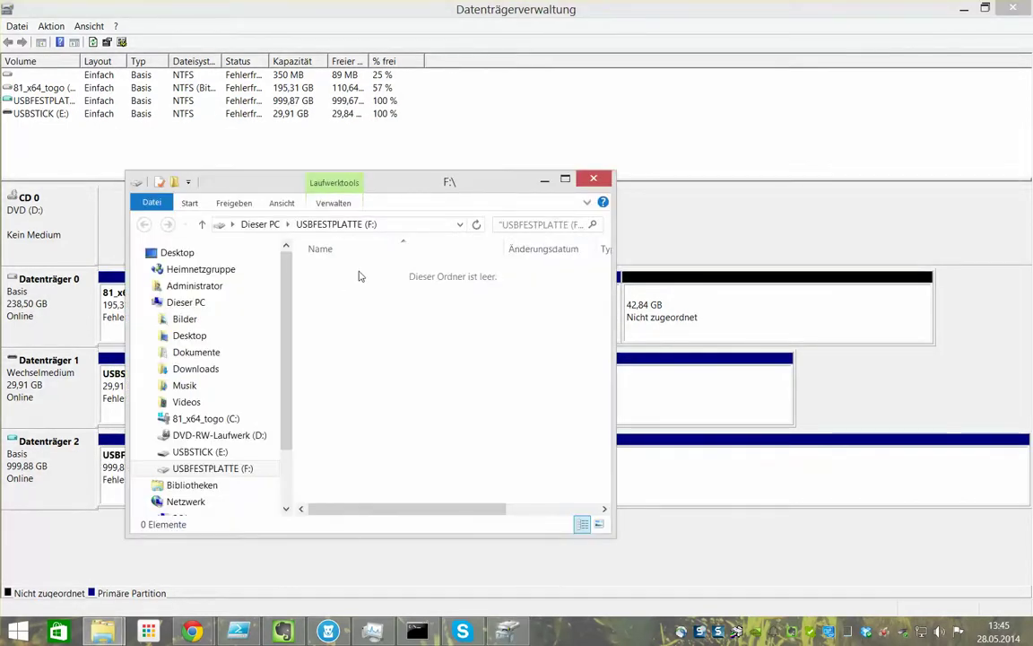
- Open the advanced security settings of USBFESTPLATTE (F:) and make Jeder the owner, replacing the owner of subordinate containers and objects too
right_click(356, 314)
click(428, 506)
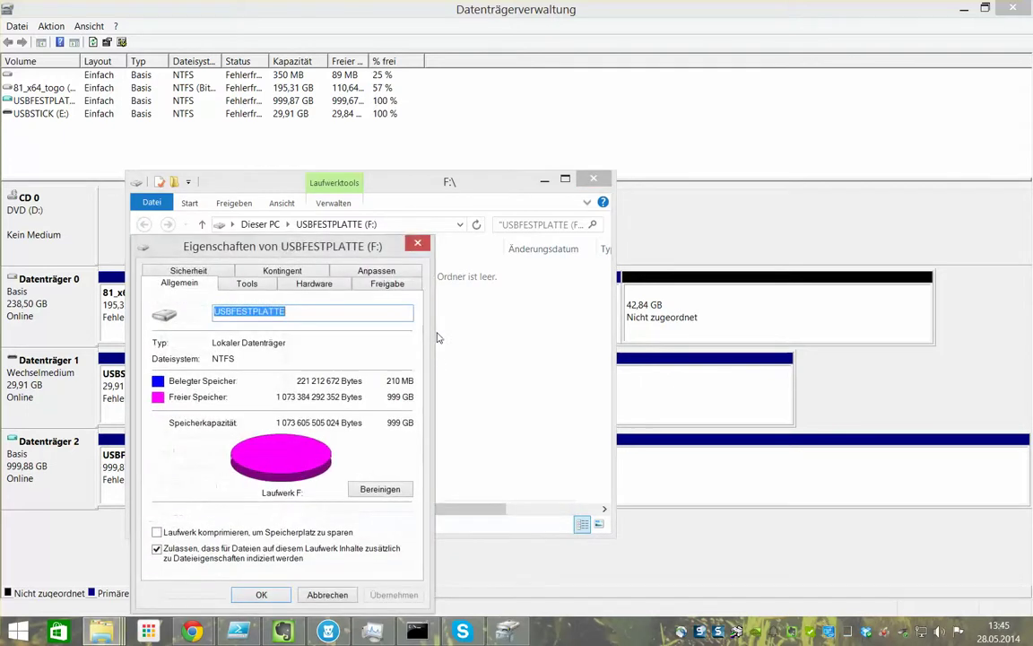
click(196, 271)
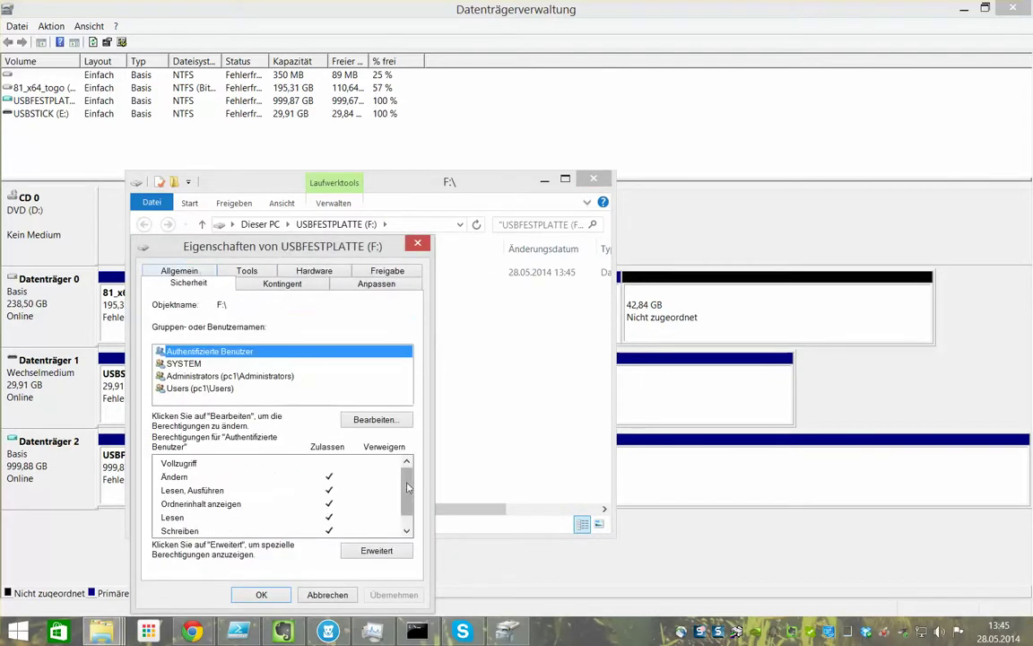
click(377, 551)
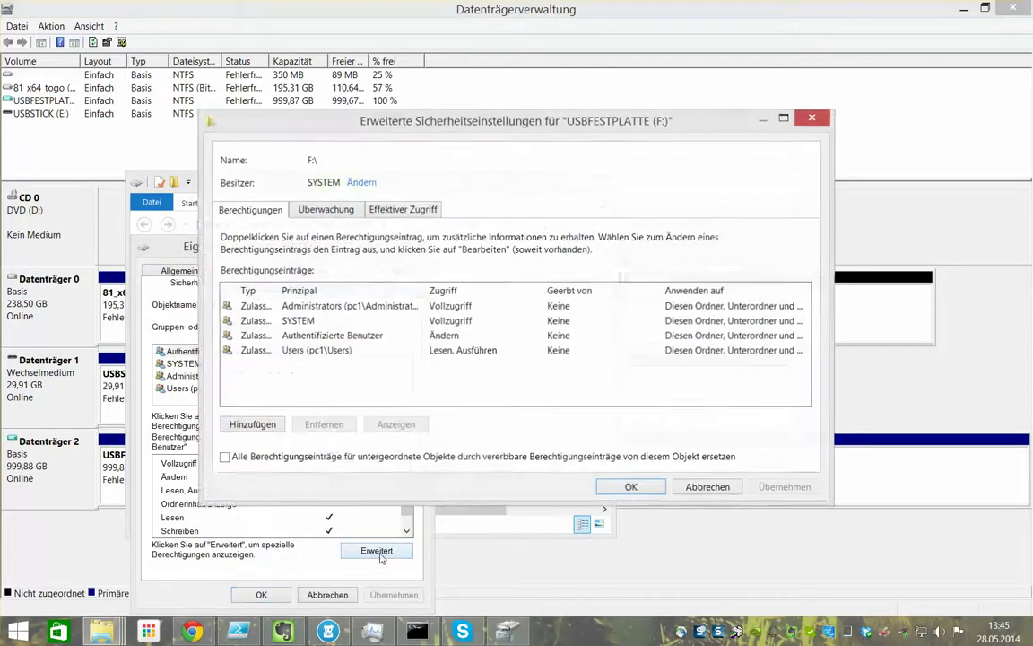
click(359, 183)
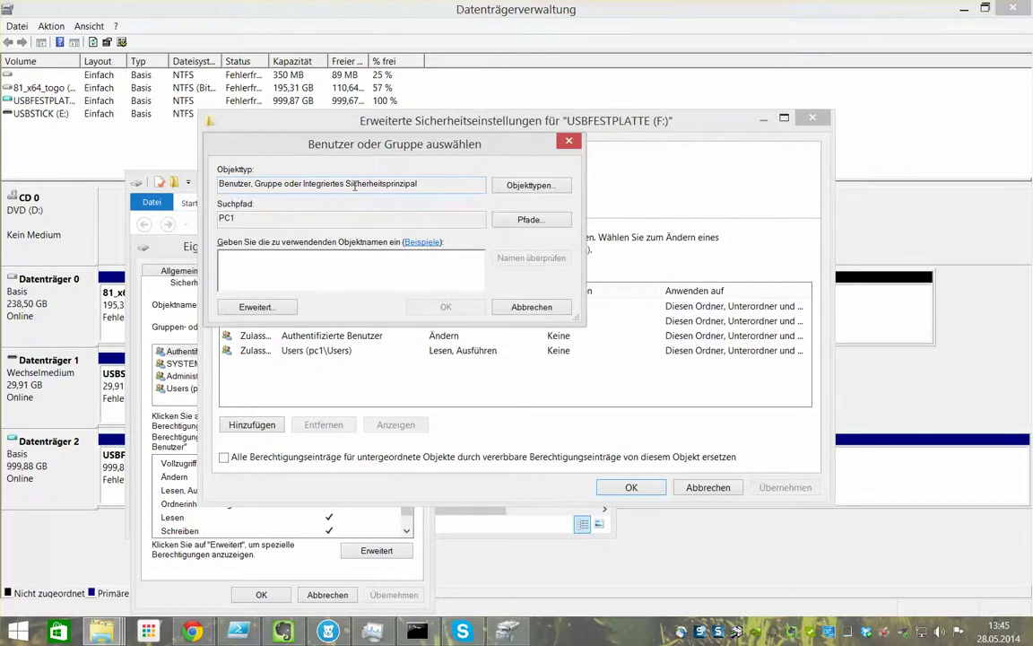
text(jeder)
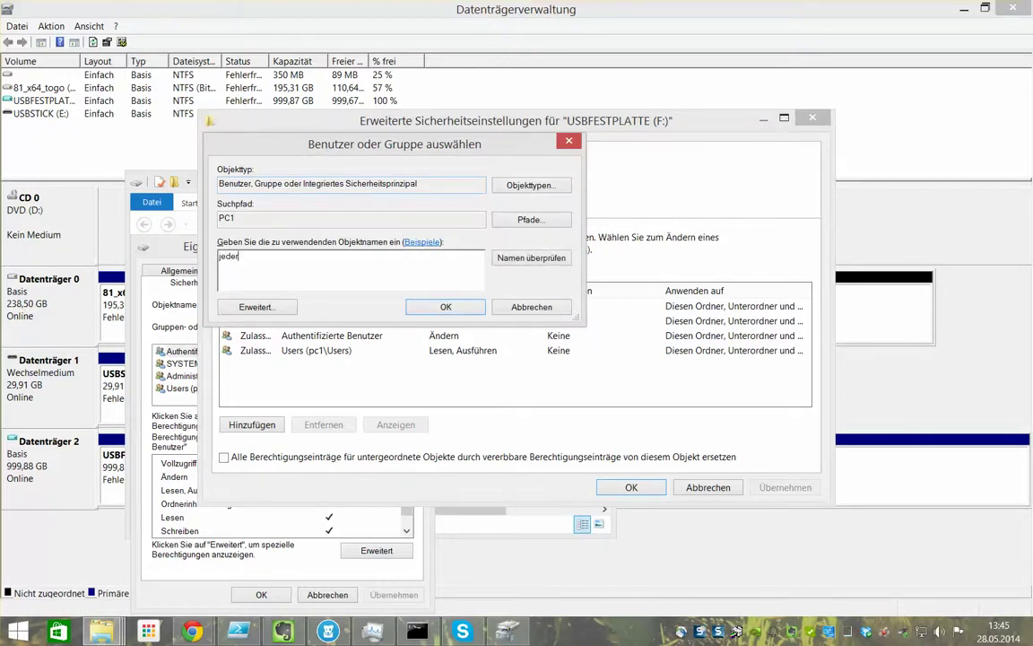
key(Return)
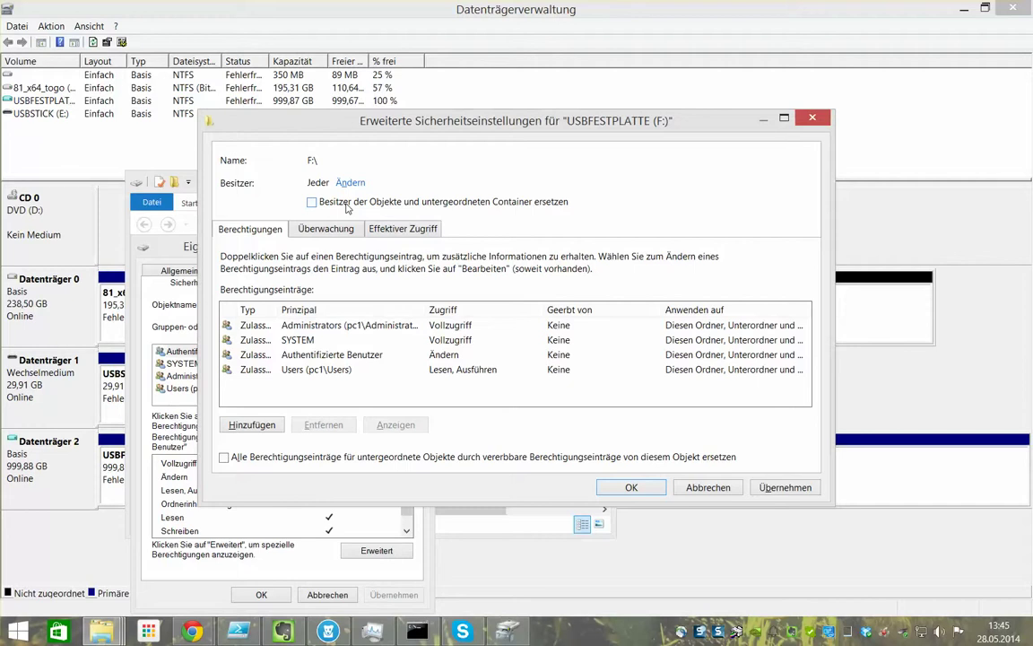
click(346, 203)
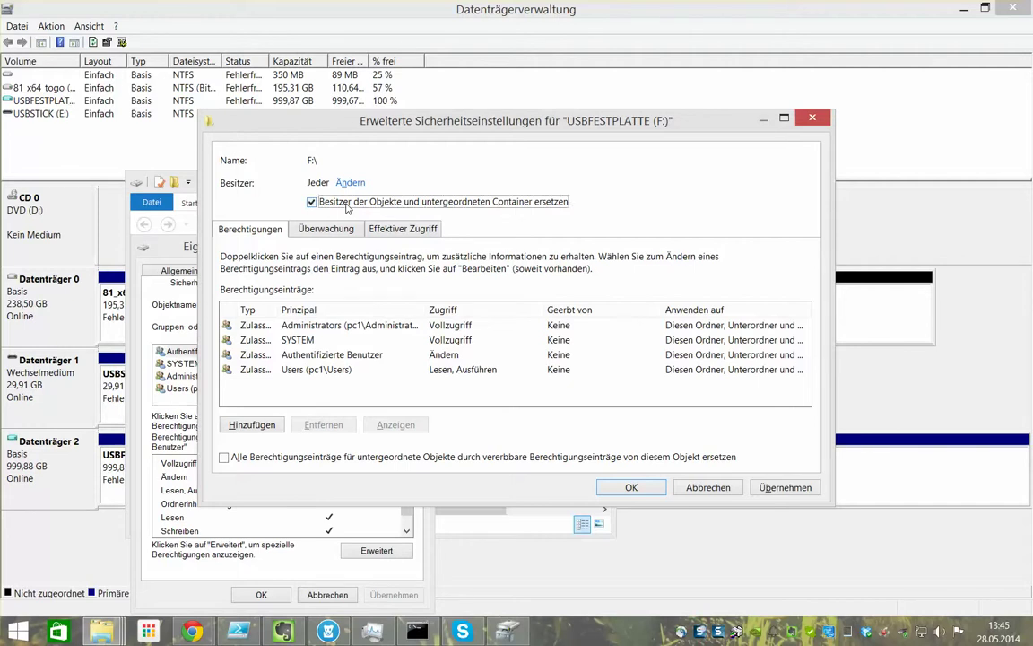
- Remove all existing permission entries from USBFESTPLATTE (F:) and enable replacing child object permissions with inheritable entries
click(317, 325)
click(323, 424)
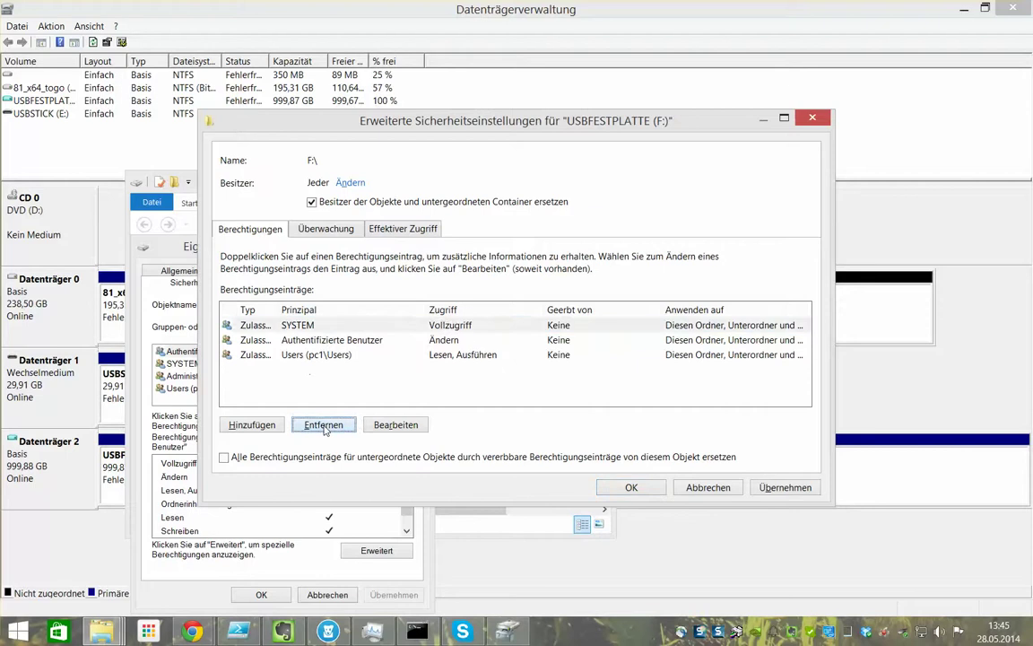
click(323, 425)
click(322, 424)
click(323, 425)
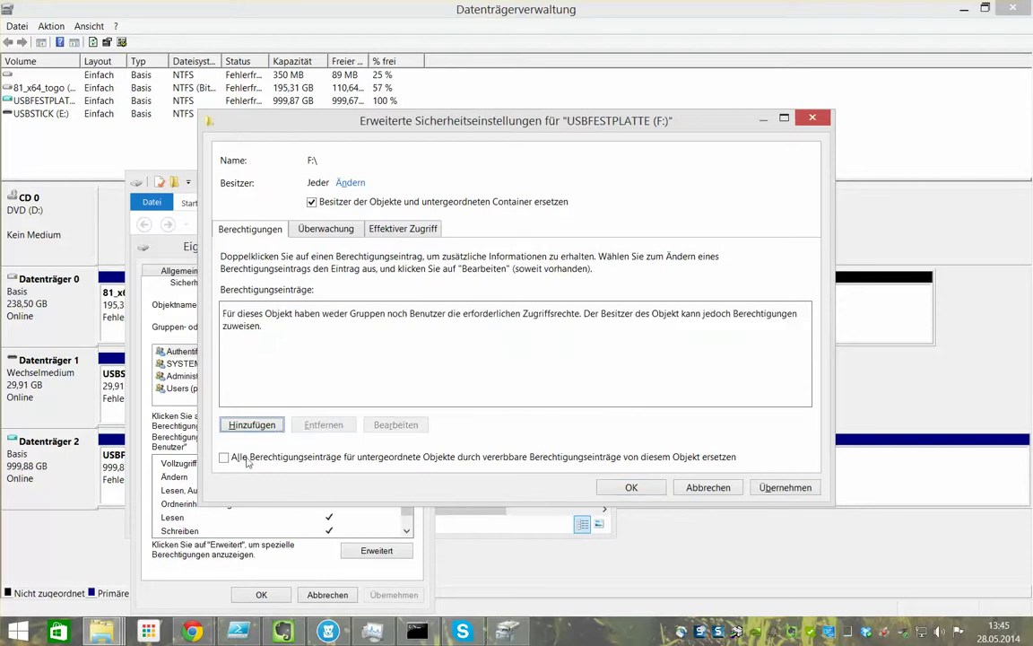
click(410, 461)
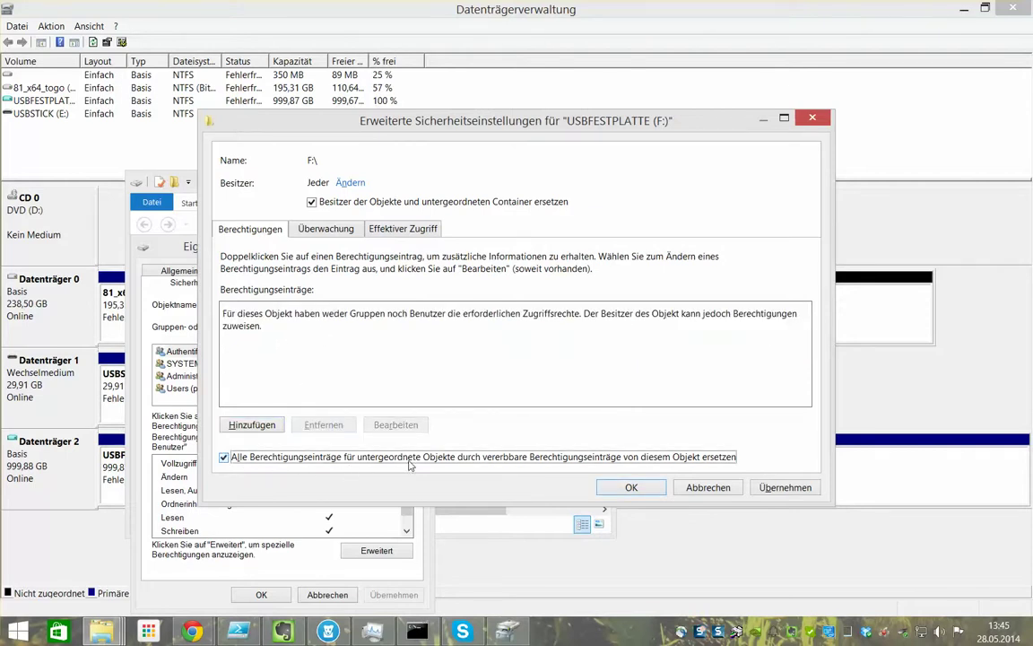
- Add an allow entry giving Jeder Vollzugriff on this folder, subfolders and files of USBFESTPLATTE (F:), and apply the security changes
click(262, 432)
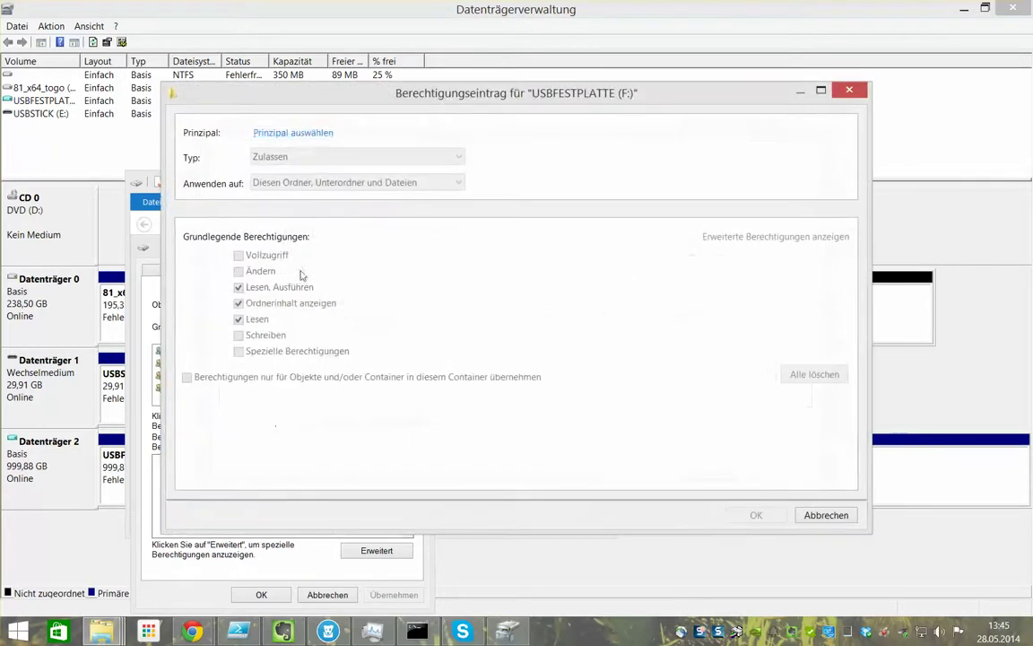
click(296, 136)
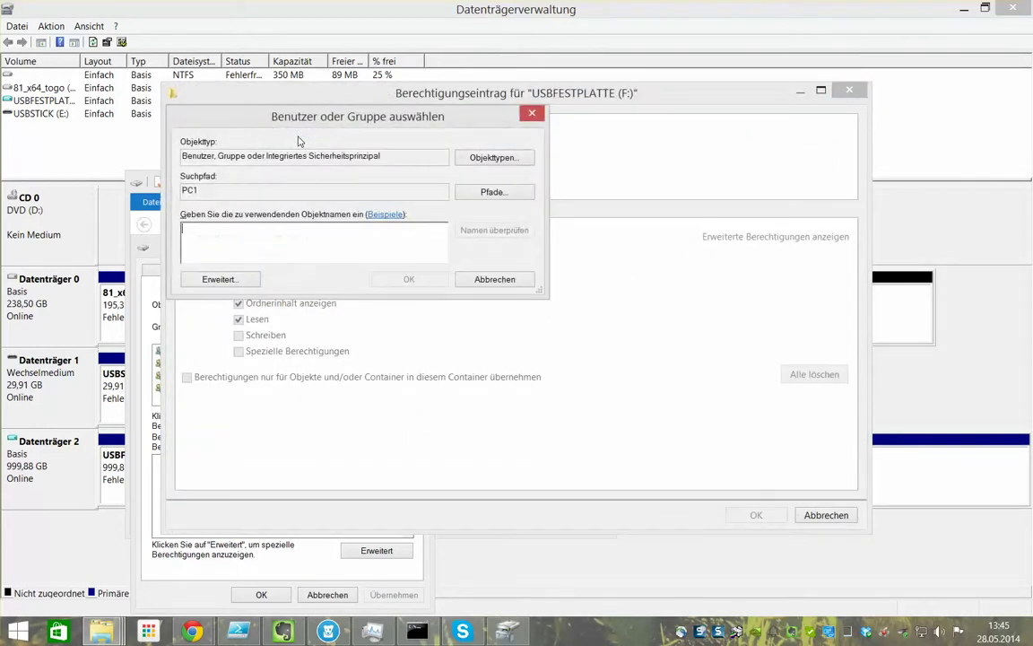
text(jeder)
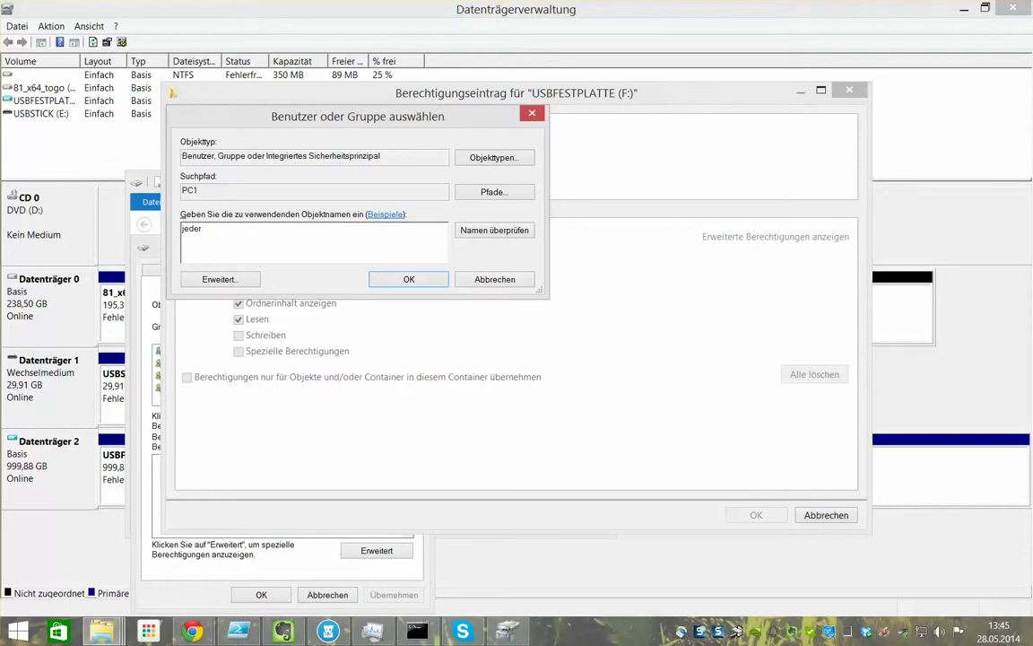
key(Return)
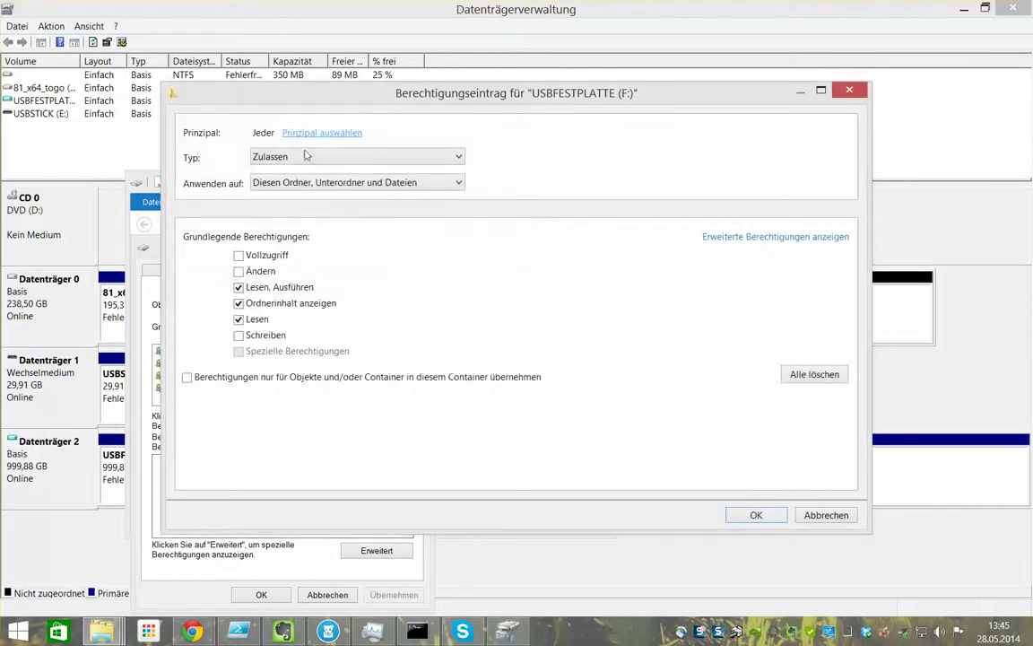
click(707, 239)
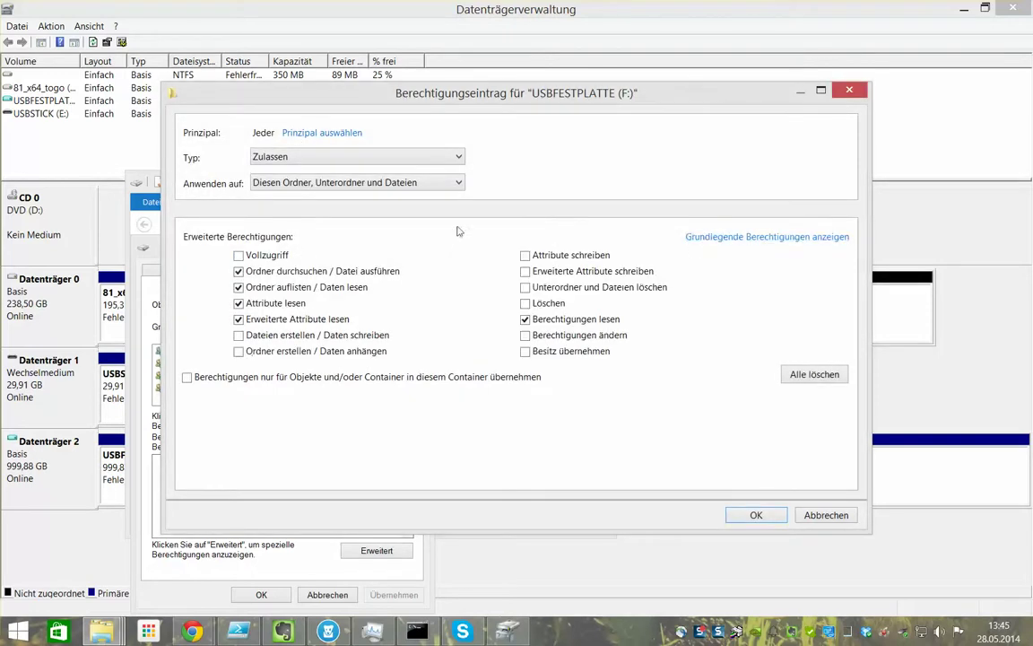
click(277, 256)
click(754, 517)
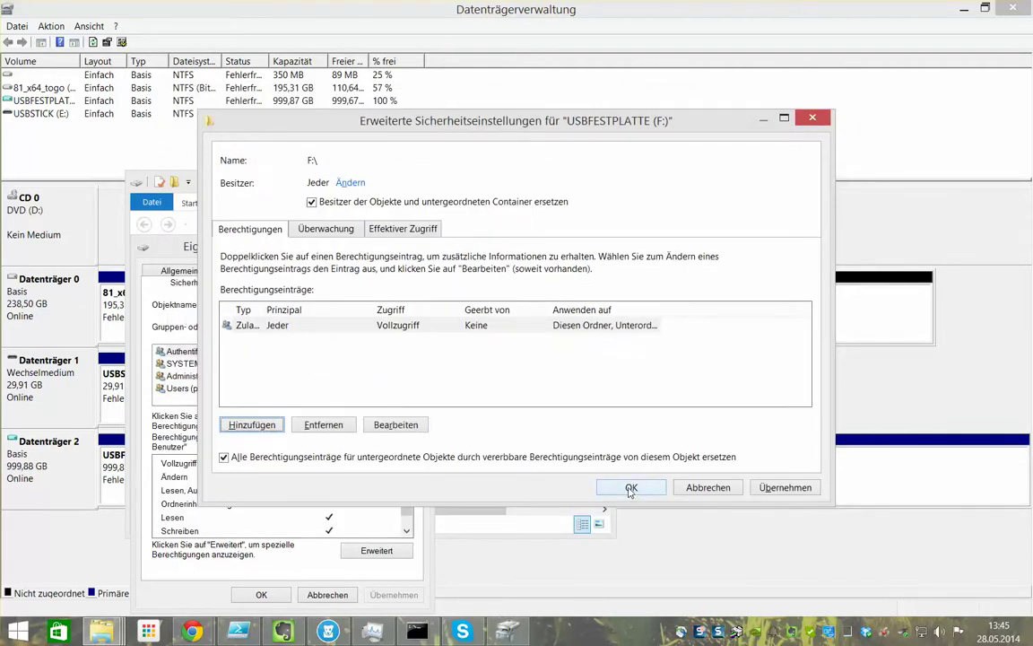
click(631, 489)
click(589, 392)
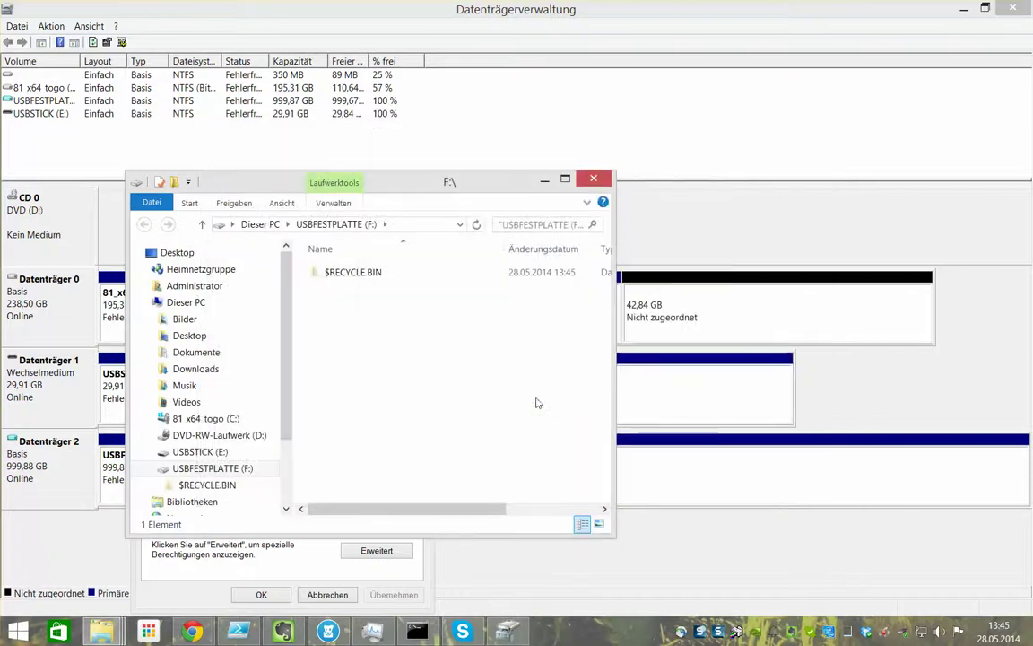
click(261, 594)
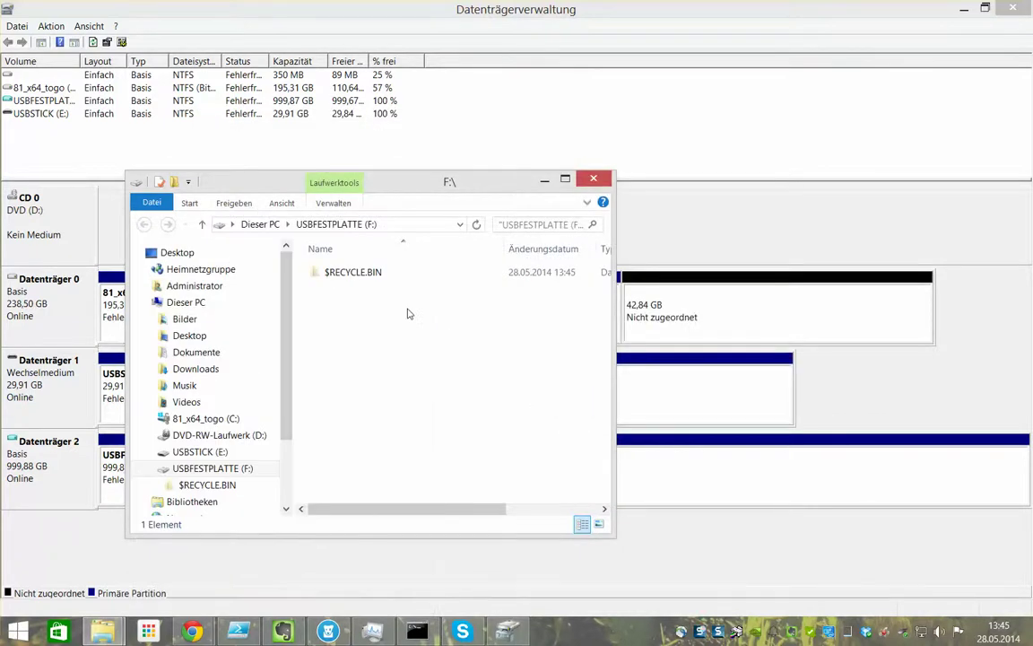
- Reopen the properties of USBFESTPLATTE (F:), agree to empty the drive's recycle bin, and review the permissions granted to Jeder
right_click(407, 313)
click(458, 503)
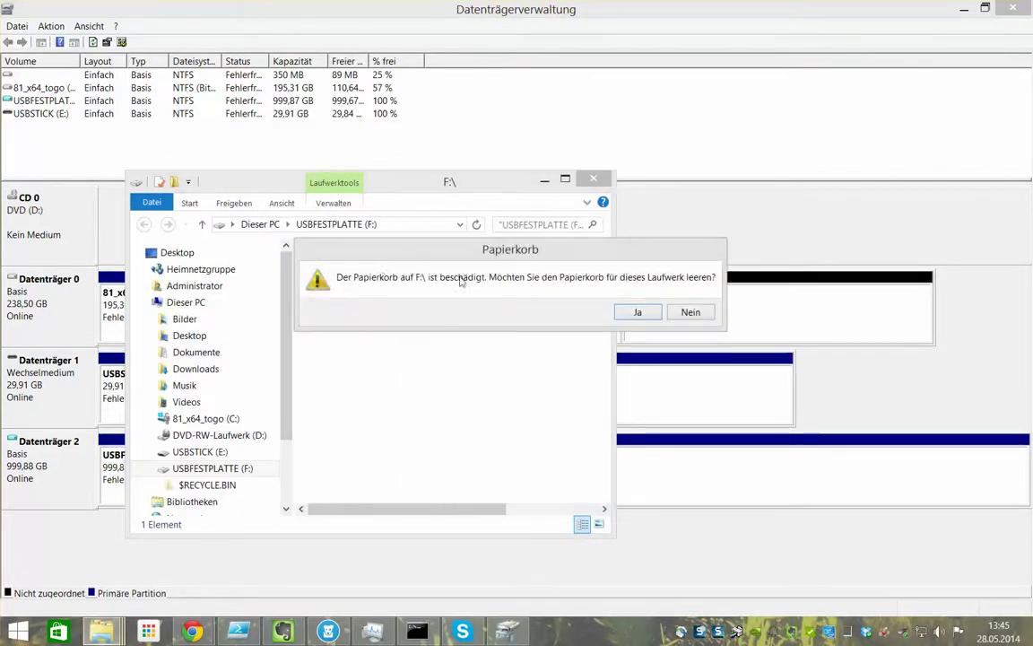
click(636, 314)
click(219, 273)
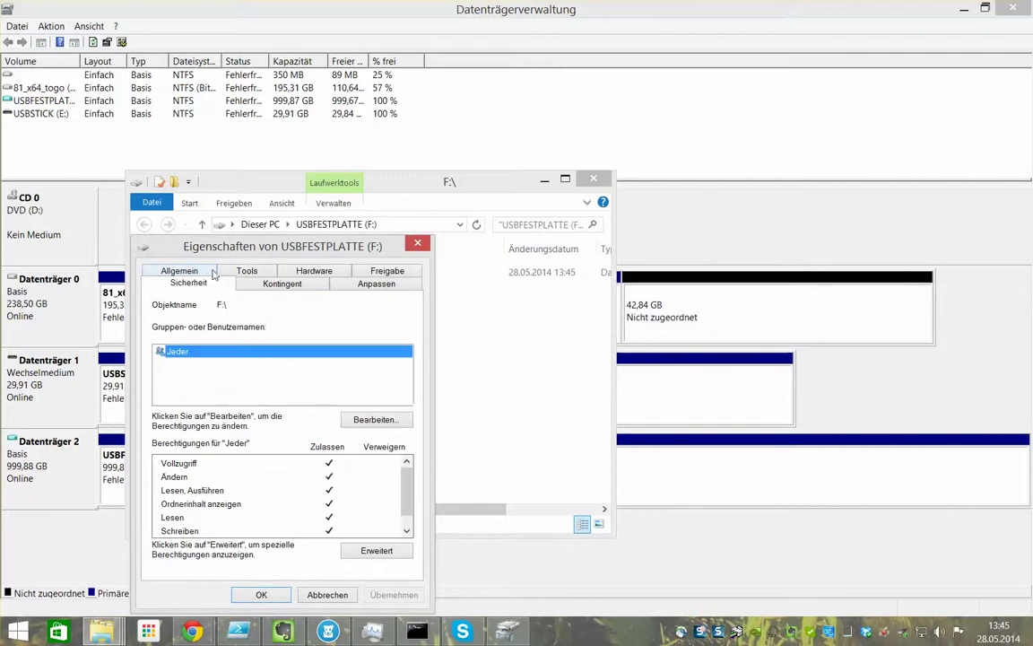
scroll(368, 466, down, 1)
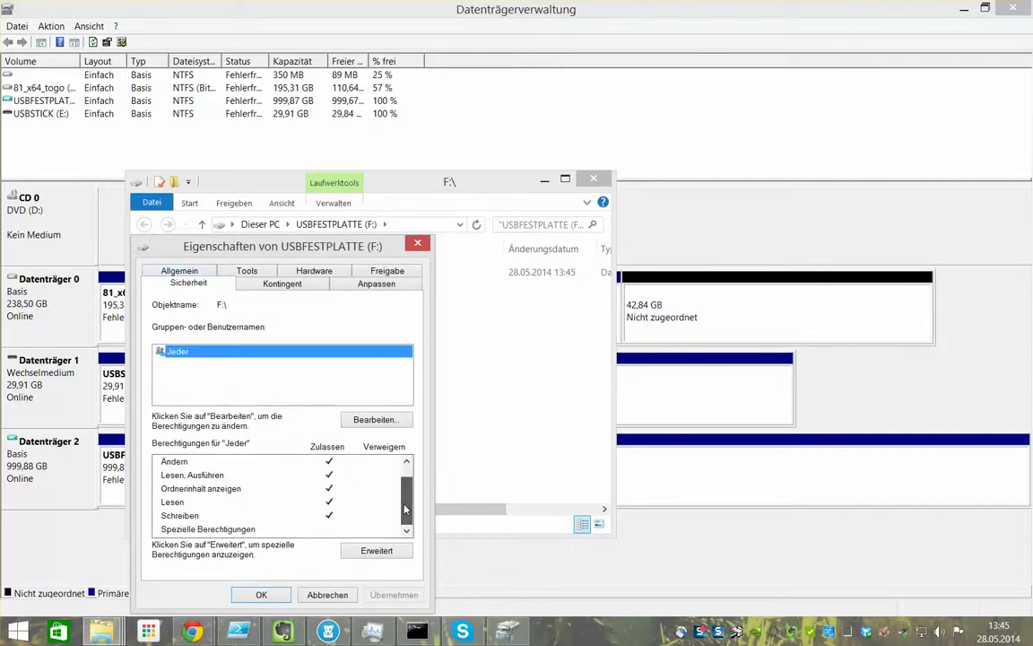
- Inspect the advanced permissions in the Jeder entry of USBFESTPLATTE (F:), and leave the advanced security settings without changes
click(377, 551)
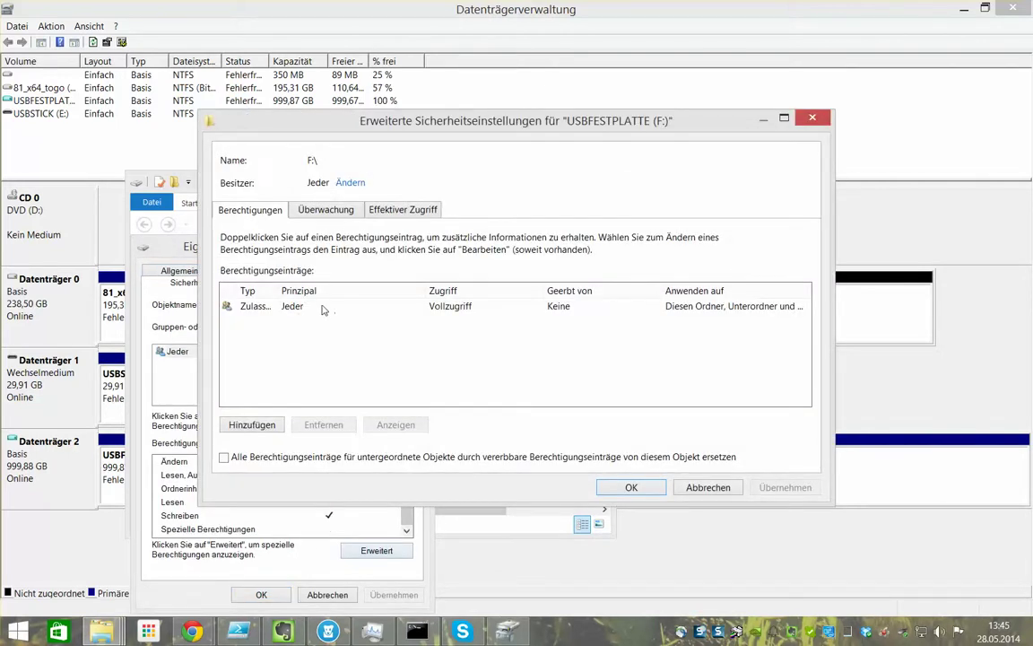
double_click(324, 310)
click(706, 241)
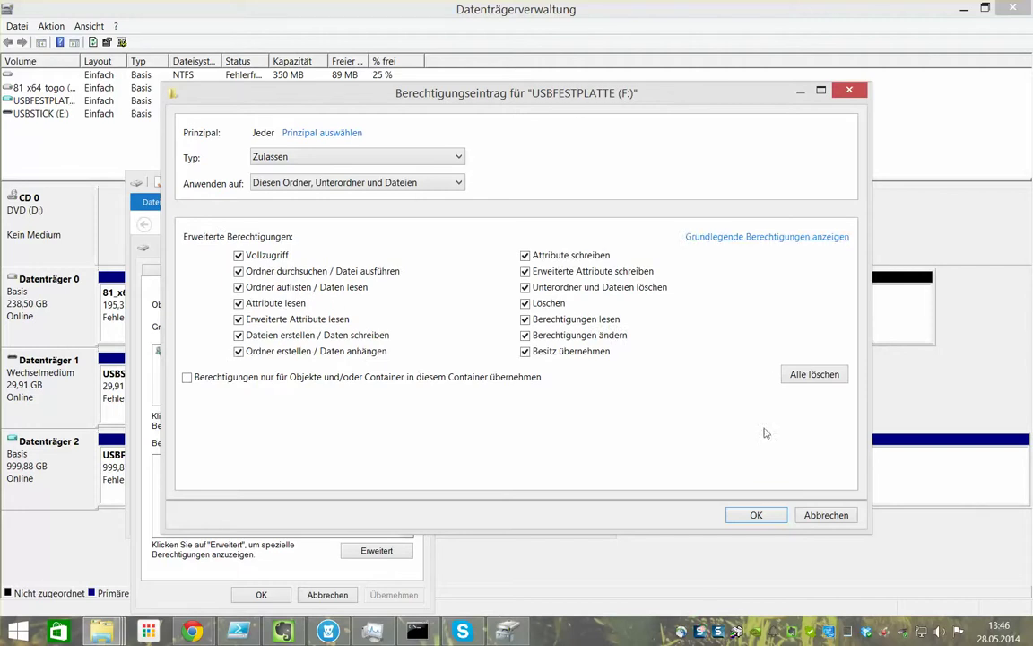
click(824, 515)
click(695, 489)
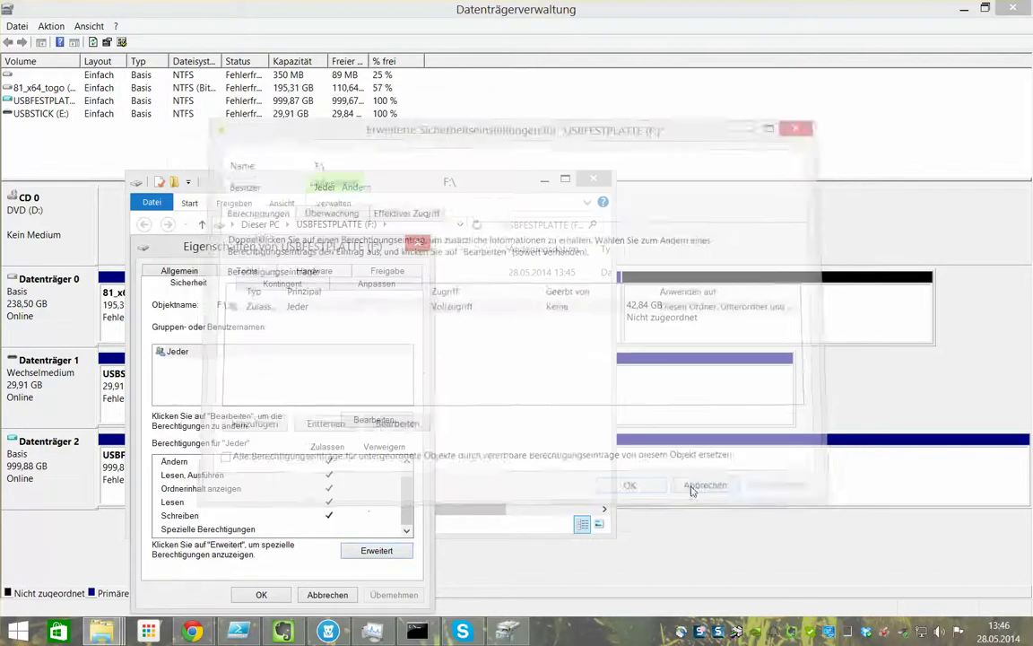
- Dismiss the properties of USBFESTPLATTE (F:), show Dieser PC maximized, and compare the drive types of USBSTICK (E:) and USBFESTPLATTE (F:)
click(327, 595)
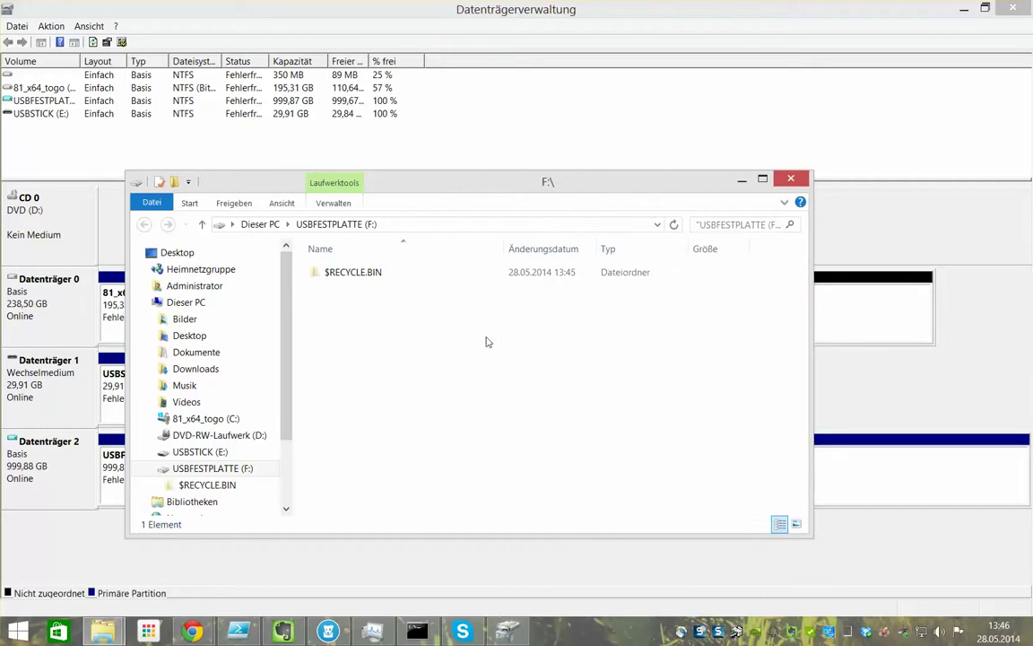
click(257, 225)
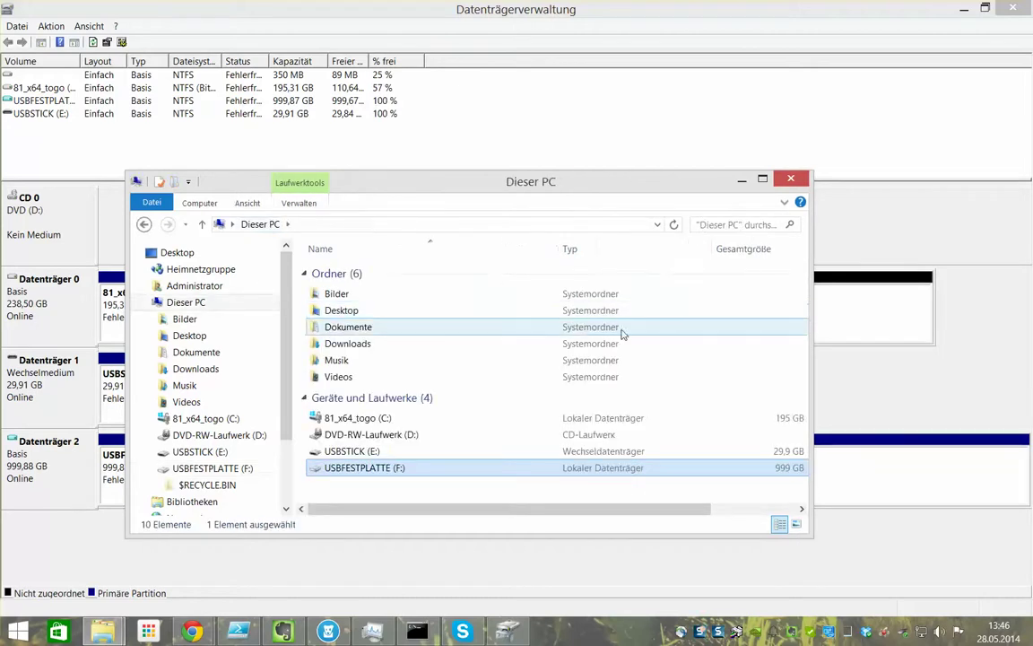
double_click(686, 176)
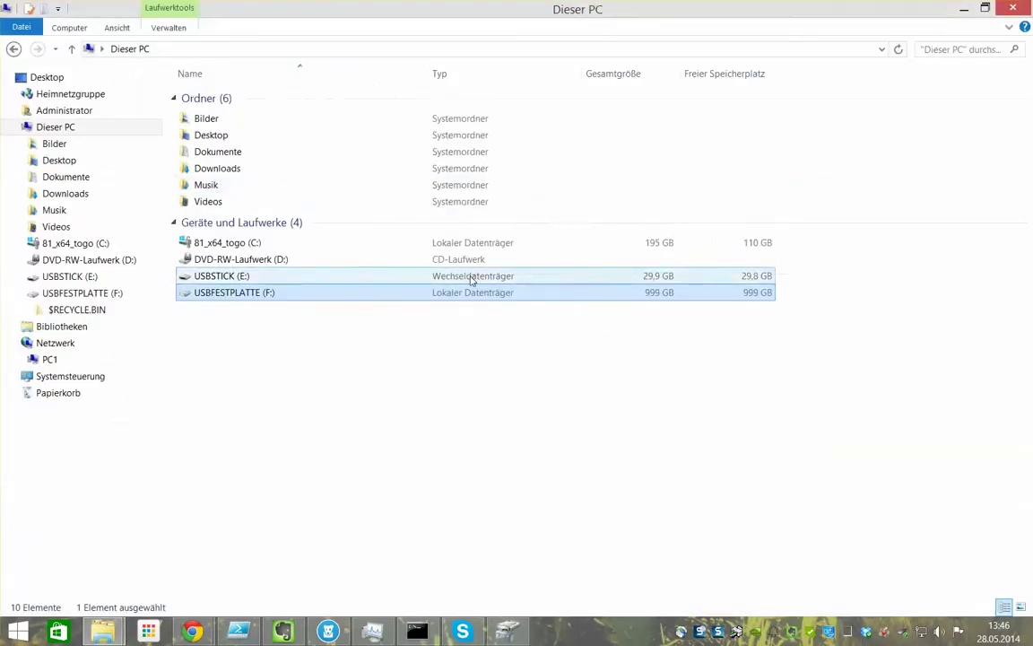
click(468, 277)
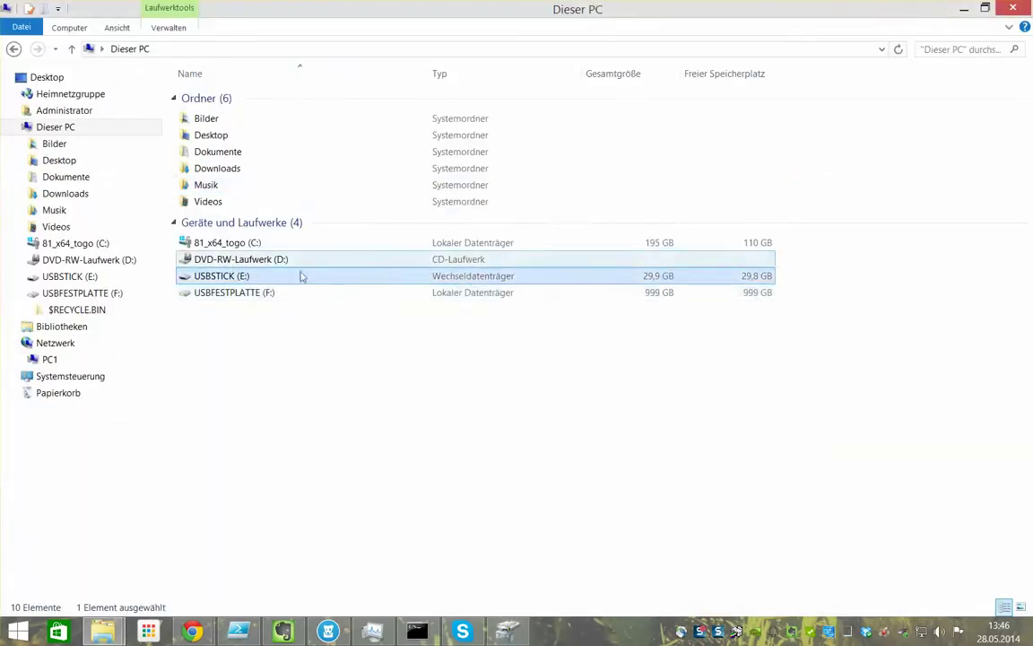
click(479, 294)
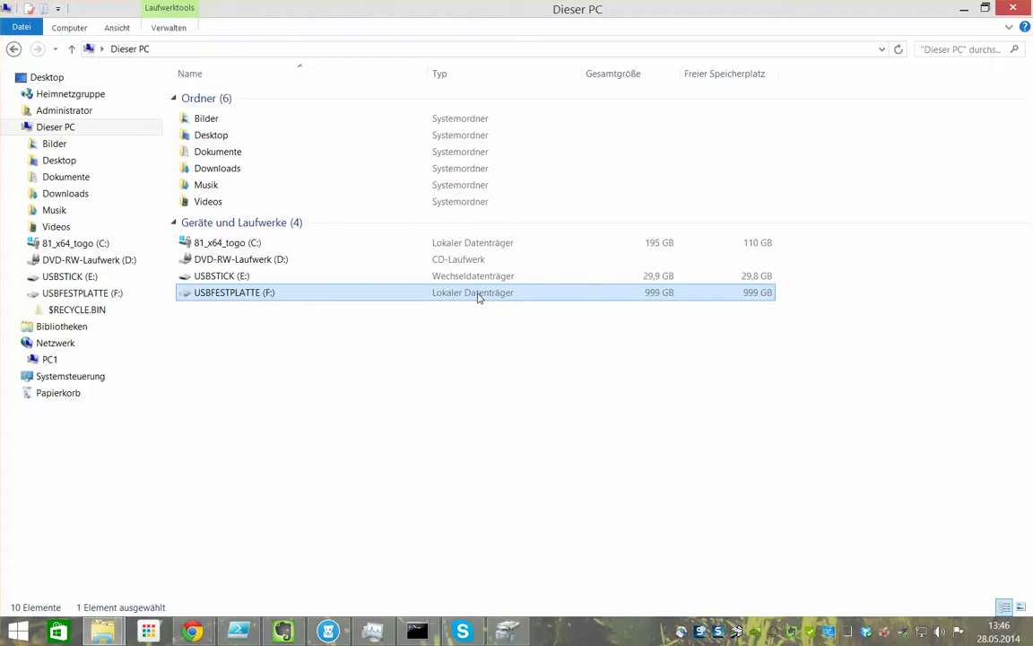
key(Up)
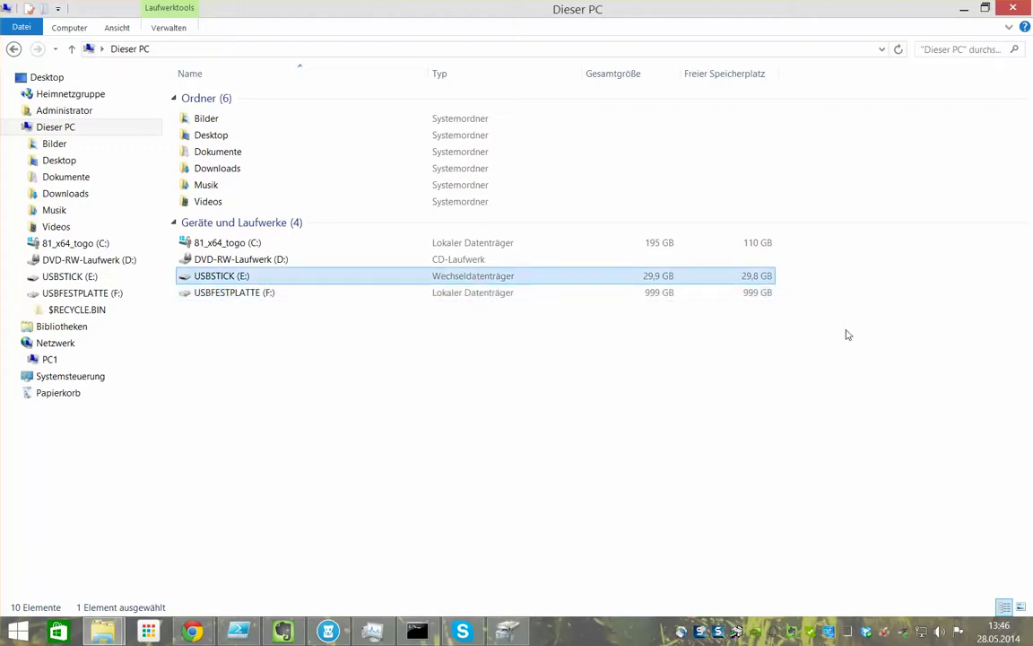
key(Down)
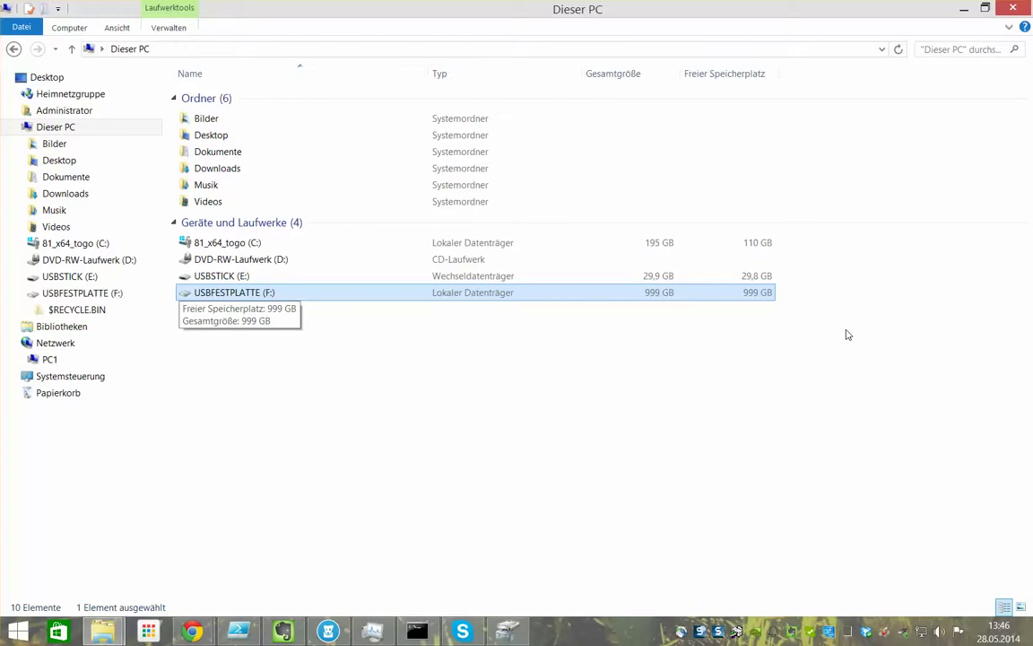
- Minimize the Dieser PC window and safely eject the Mass Storage Device that holds USBSTICK (E:)
click(963, 8)
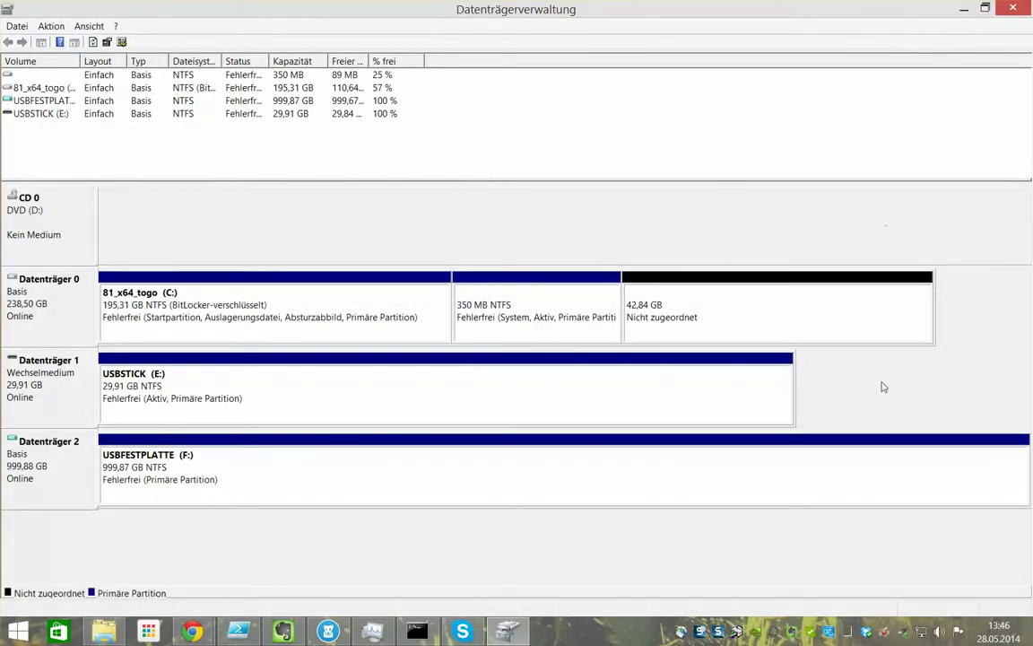
click(903, 628)
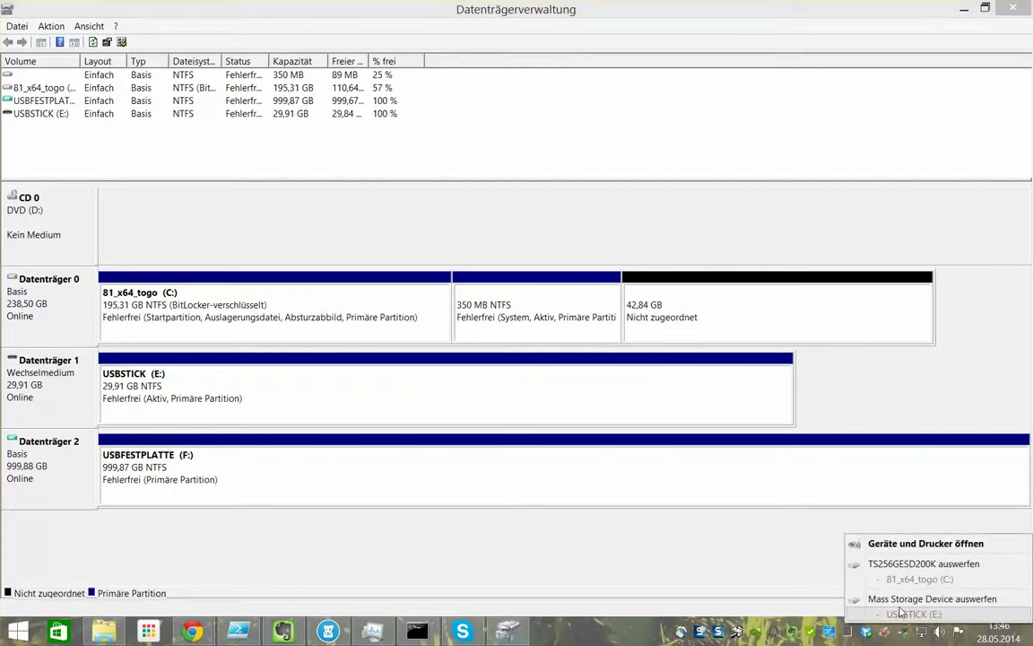
click(861, 595)
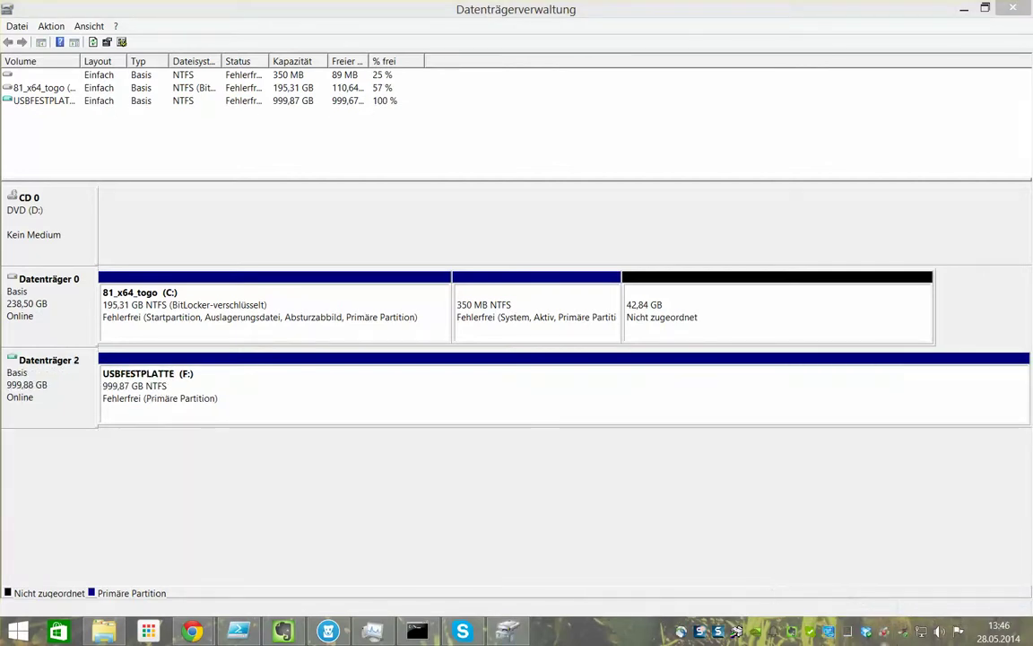